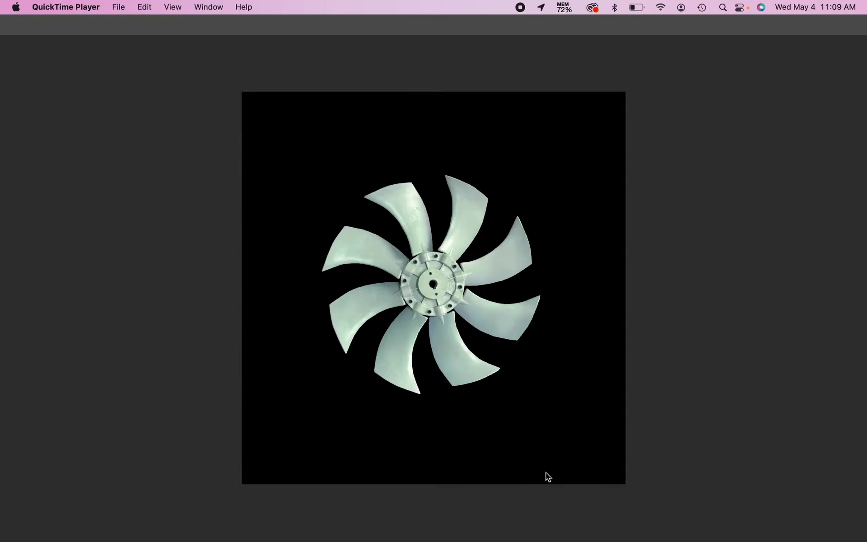
# Step: Switch from the QuickTime fan preview back to the fan document in Photoshop
pyautogui.press('super+Tab')
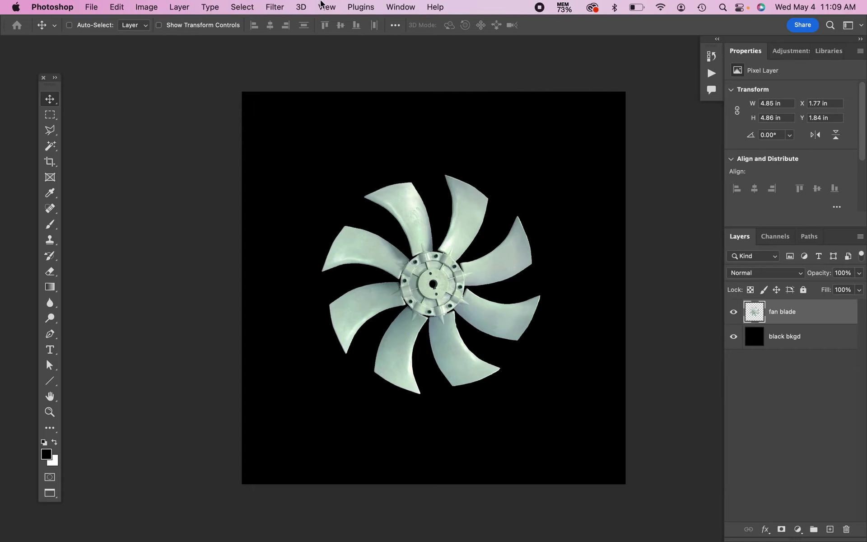
pyautogui.click(274, 6)
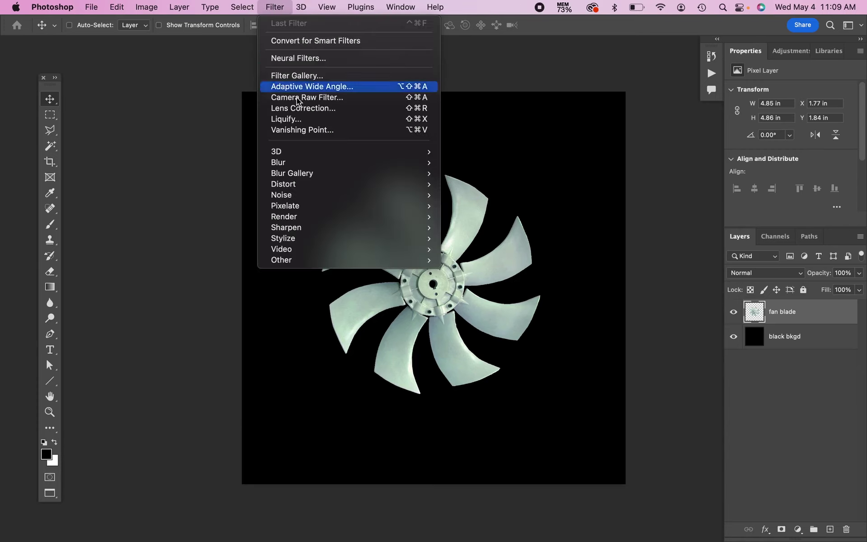
pyautogui.moveTo(315, 163)
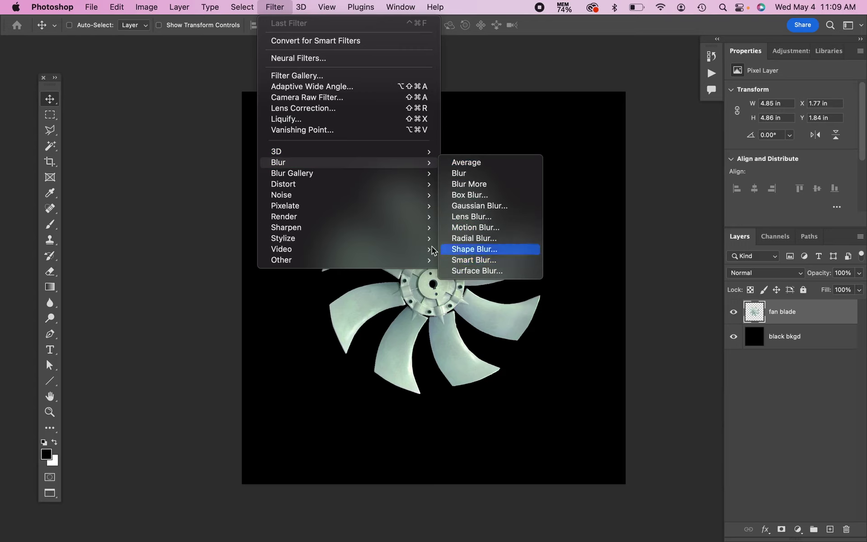
pyautogui.click(279, 5)
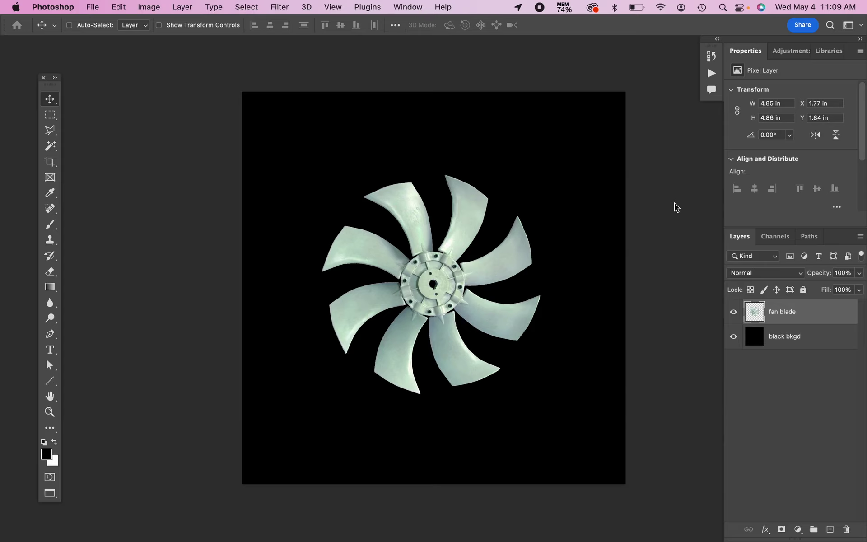
pyautogui.click(734, 313)
pyautogui.click(733, 313)
# Step: Duplicate the fan blade layer beneath the original and rotate the copy about -7.4°
pyautogui.moveTo(811, 314); pyautogui.dragTo(811, 324)
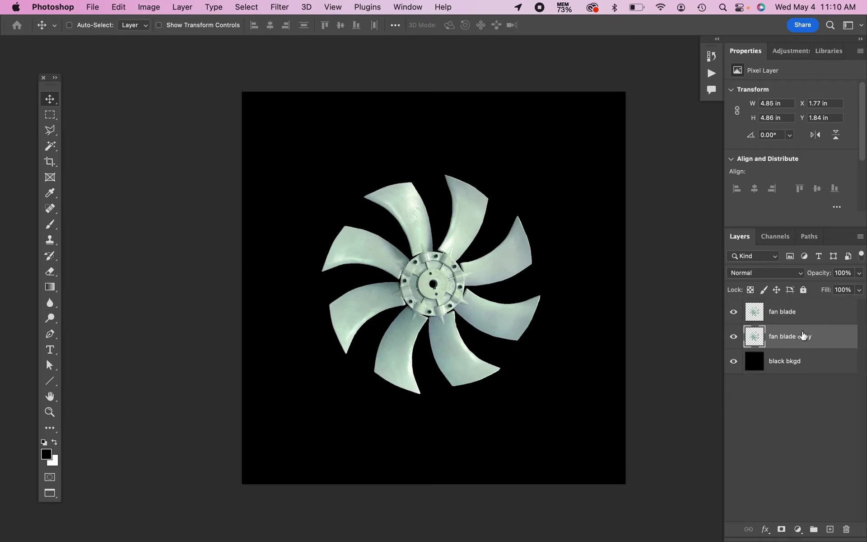
pyautogui.press('super')
pyautogui.press('super+t')
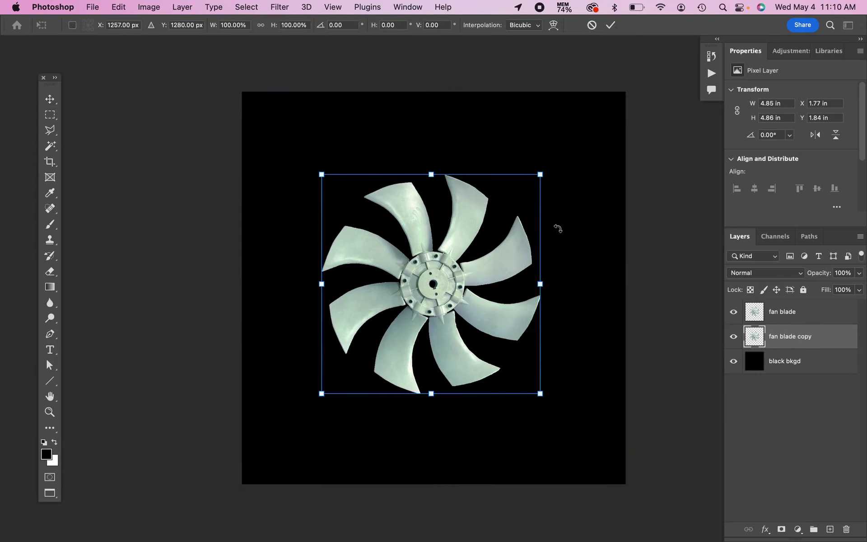
pyautogui.moveTo(553, 159); pyautogui.dragTo(536, 147)
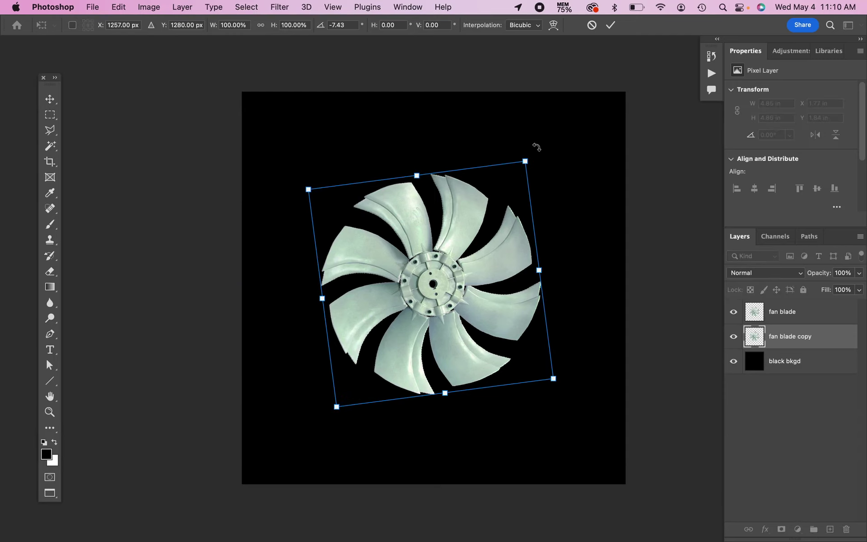
pyautogui.press('Return')
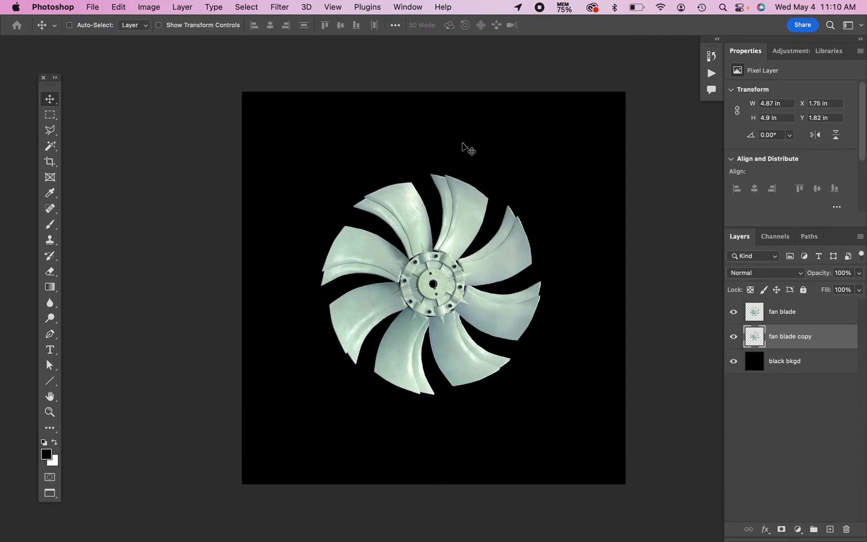
# Step: Apply a Spin Radial Blur to the fan blade copy with Amount 23 and Best quality
pyautogui.click(280, 7)
pyautogui.moveTo(313, 161)
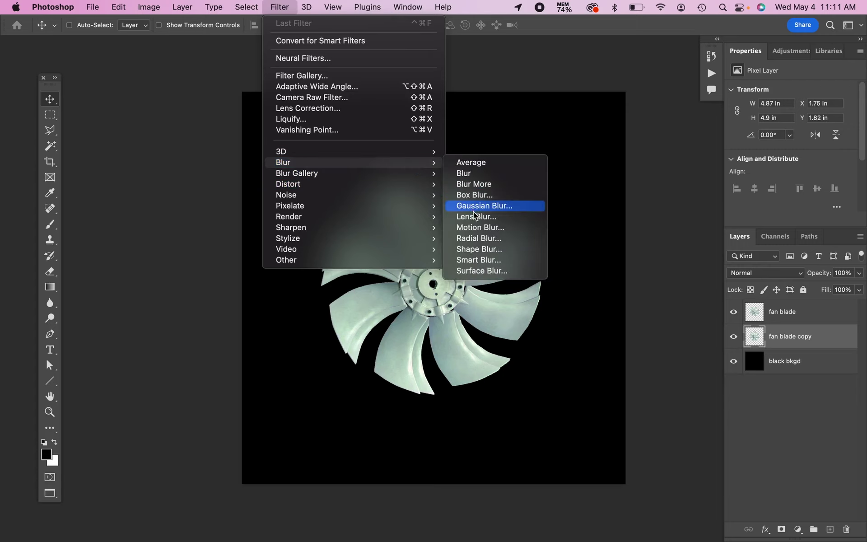
pyautogui.click(484, 237)
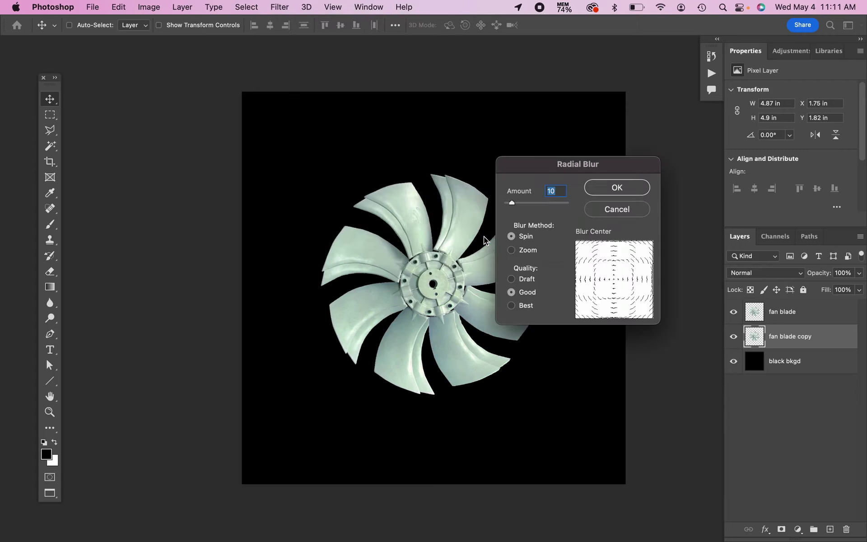
pyautogui.moveTo(540, 170); pyautogui.dragTo(592, 106)
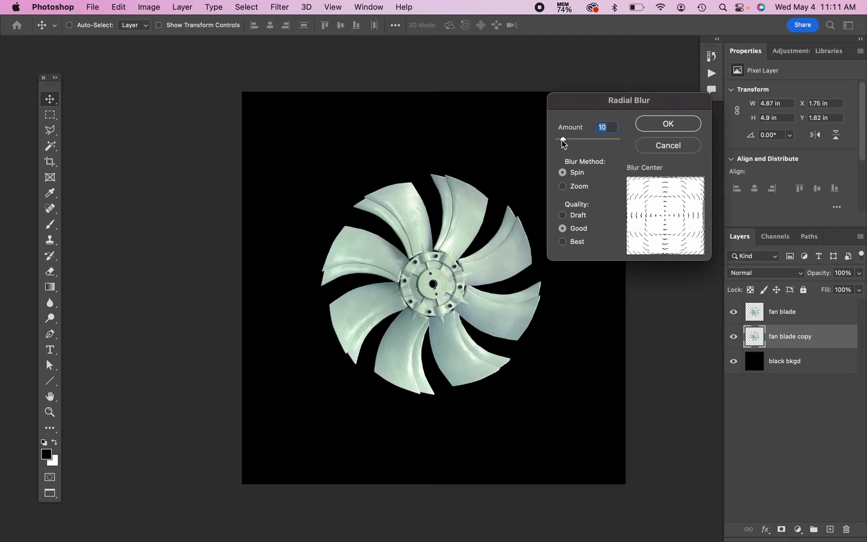
pyautogui.moveTo(562, 139); pyautogui.dragTo(570, 138)
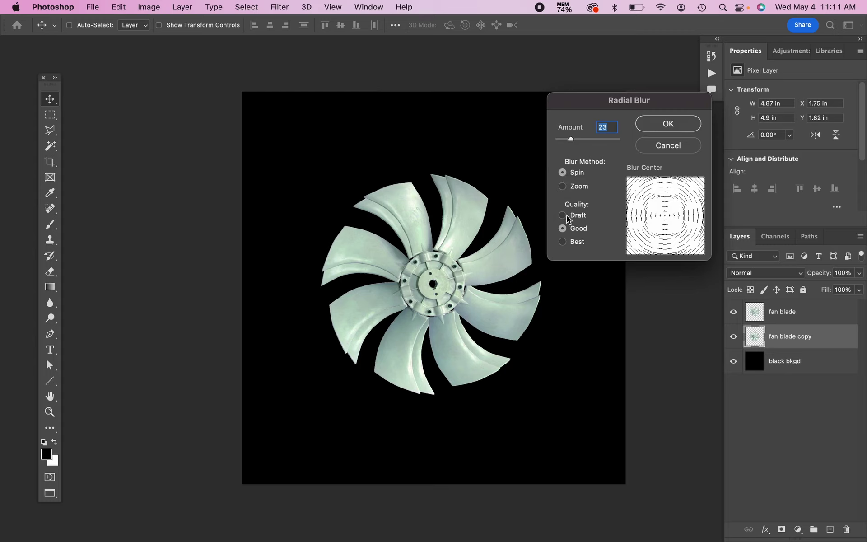
pyautogui.click(563, 243)
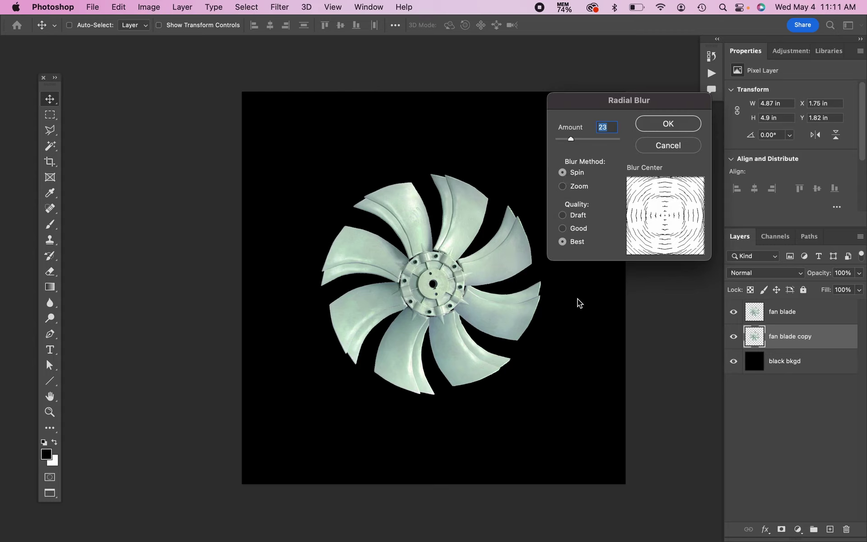
pyautogui.click(673, 126)
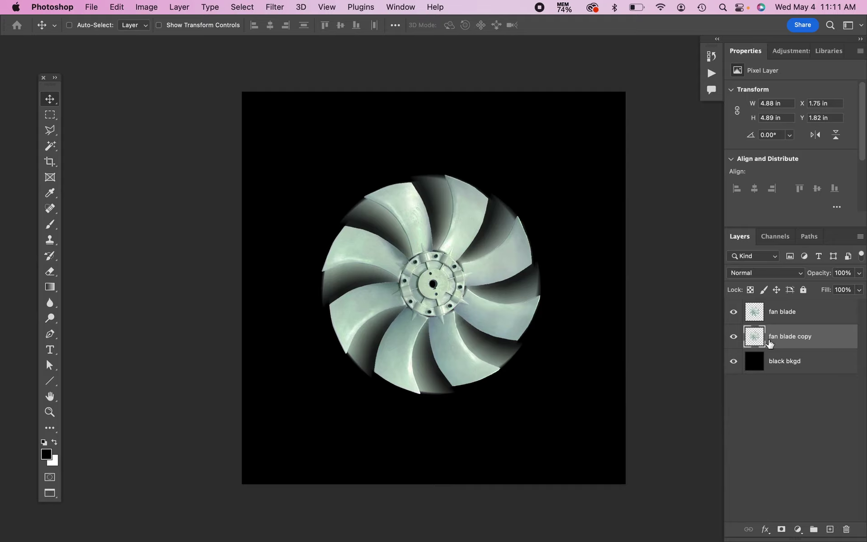
# Step: Rotate the blurred fan blade copy about 6.3° clockwise
pyautogui.press('super')
pyautogui.press('super+t')
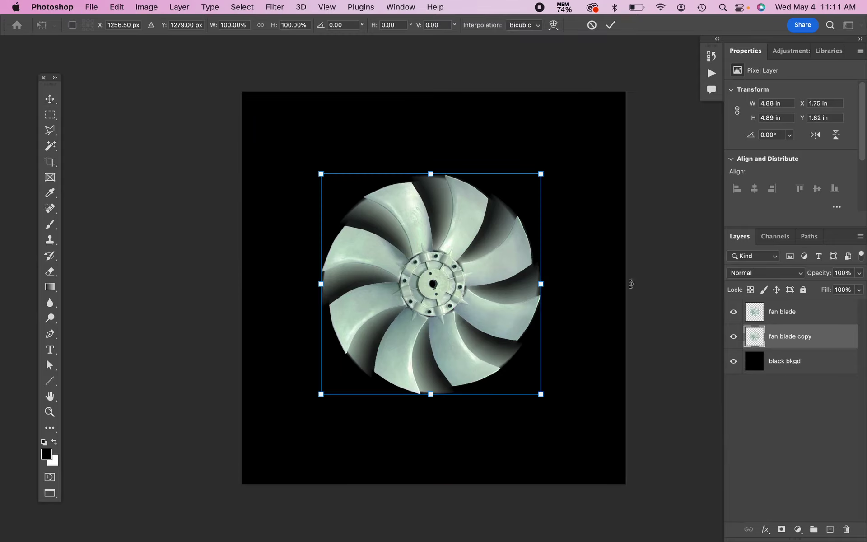
pyautogui.moveTo(578, 215)
pyautogui.mouseDown()
pyautogui.moveTo(575, 188)
pyautogui.moveTo(559, 178)
pyautogui.moveTo(585, 219)
pyautogui.moveTo(594, 219)
pyautogui.mouseUp()
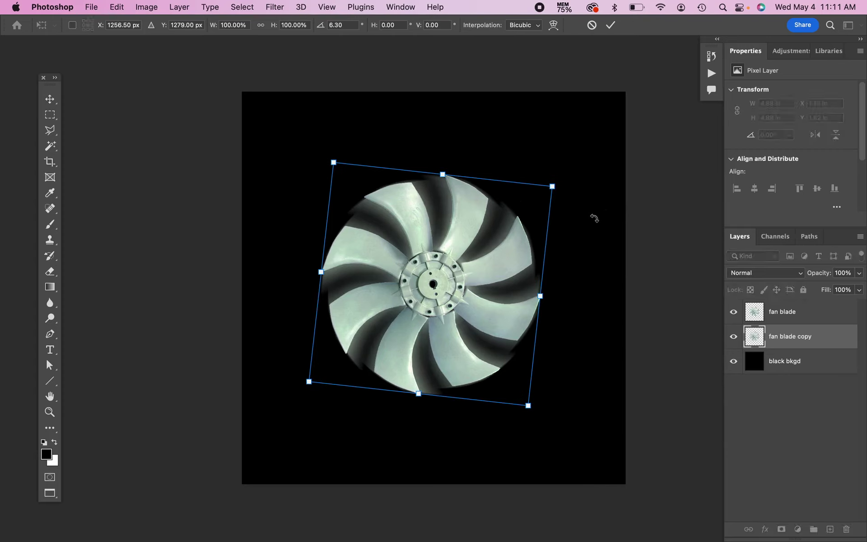
pyautogui.press('Return')
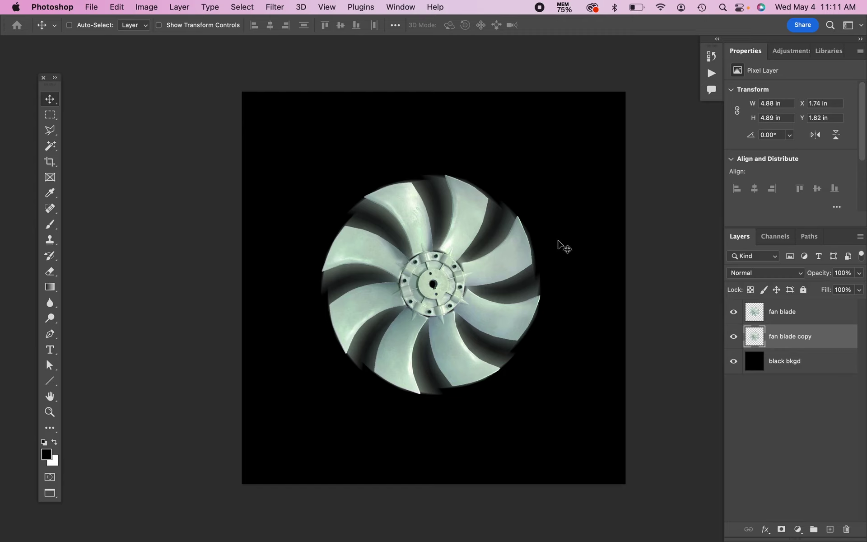
# Step: Merge fan blade and fan blade copy into a single fan blade layer, then select all
pyautogui.click(801, 316)
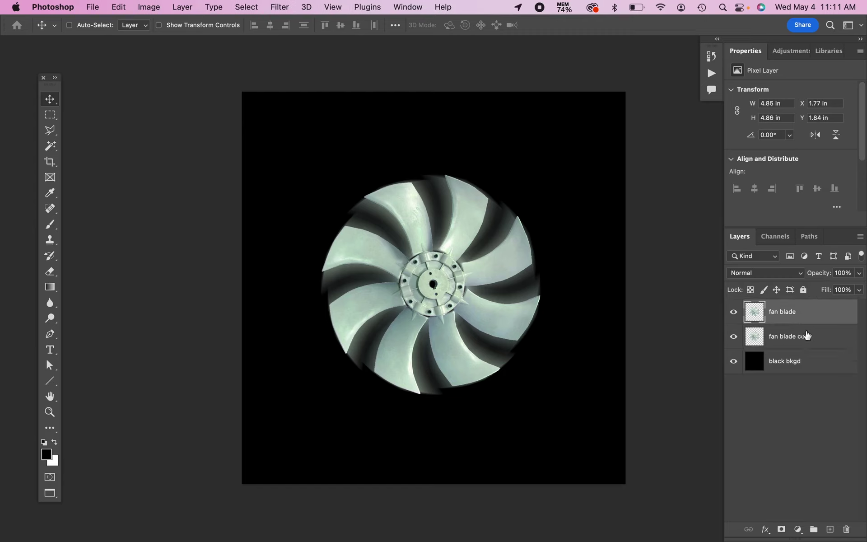
pyautogui.keyDown('super'); pyautogui.click(804, 336); pyautogui.keyUp('super')
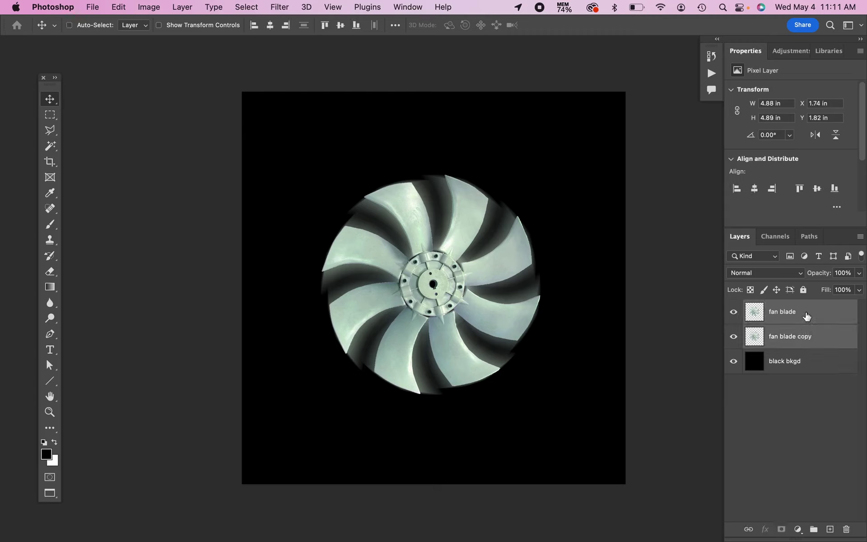
pyautogui.rightClick(806, 316)
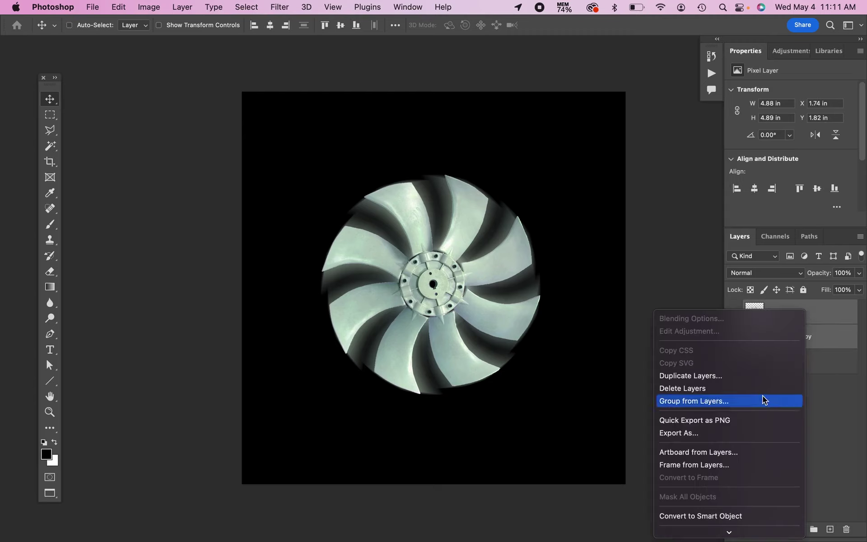
pyautogui.rightClick(831, 334)
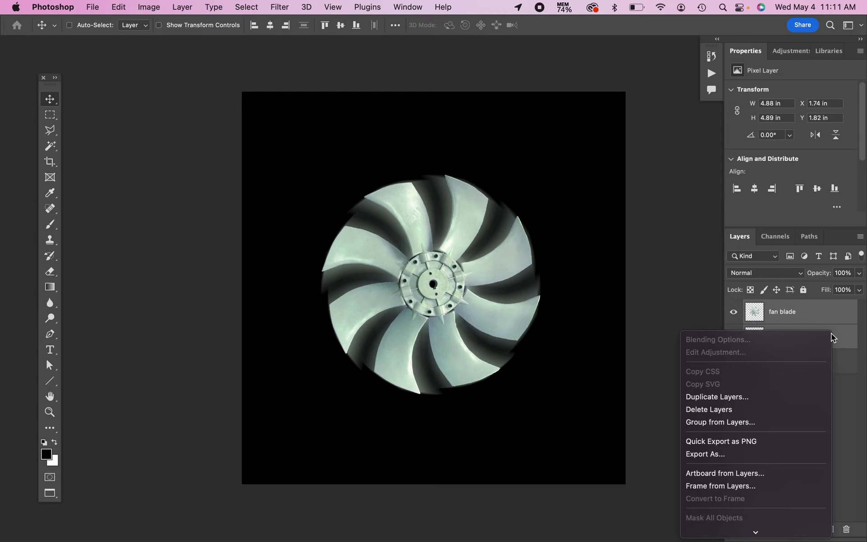
pyautogui.scroll(-5, 828, 342)
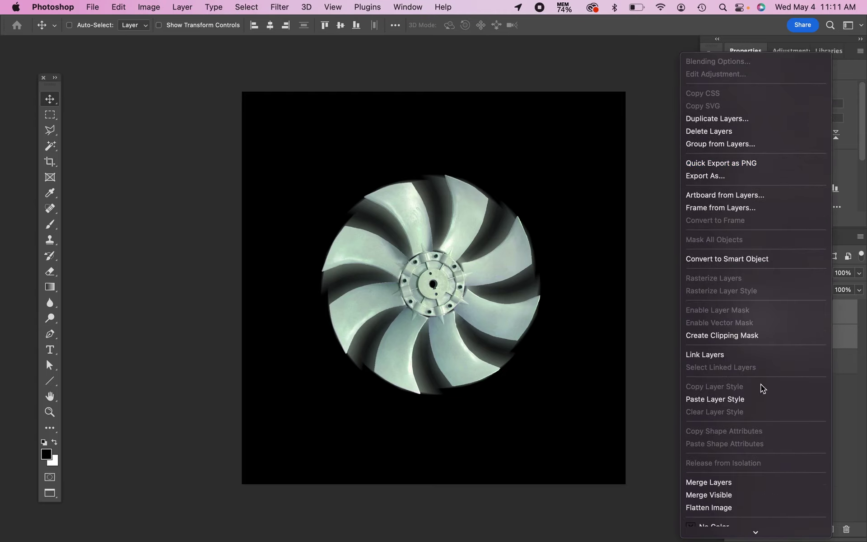
pyautogui.click(765, 481)
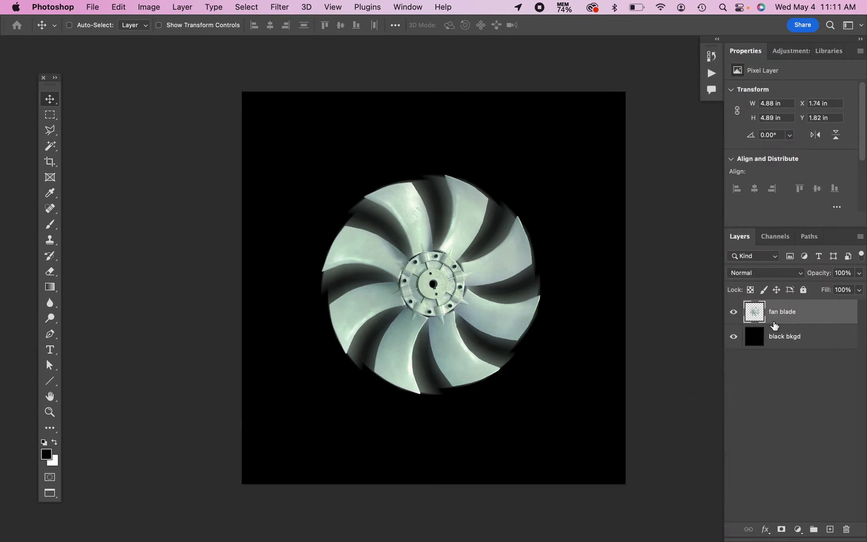
pyautogui.press('super+a')
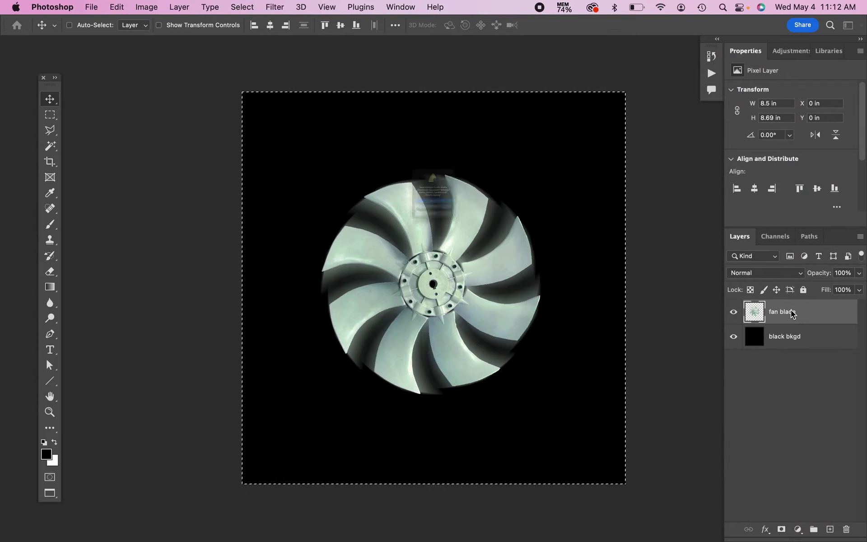
# Step: Close the fan document without saving, then paste the fan image and undo the paste
pyautogui.press('super+w')
pyautogui.press('super+d')
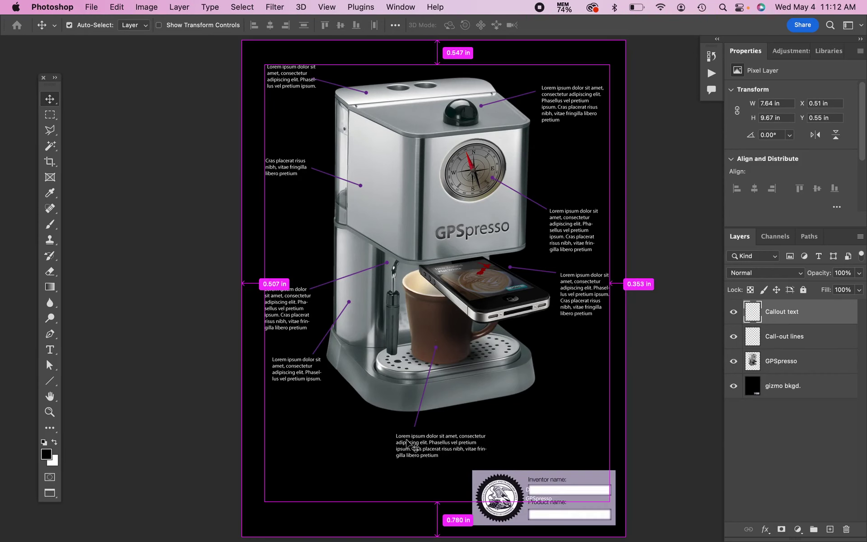
pyautogui.press('super+v')
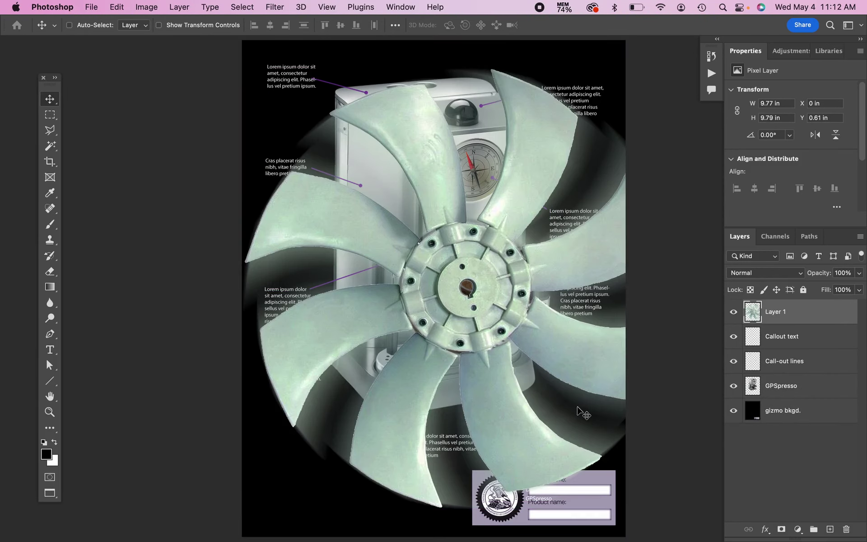
pyautogui.press('super+z')
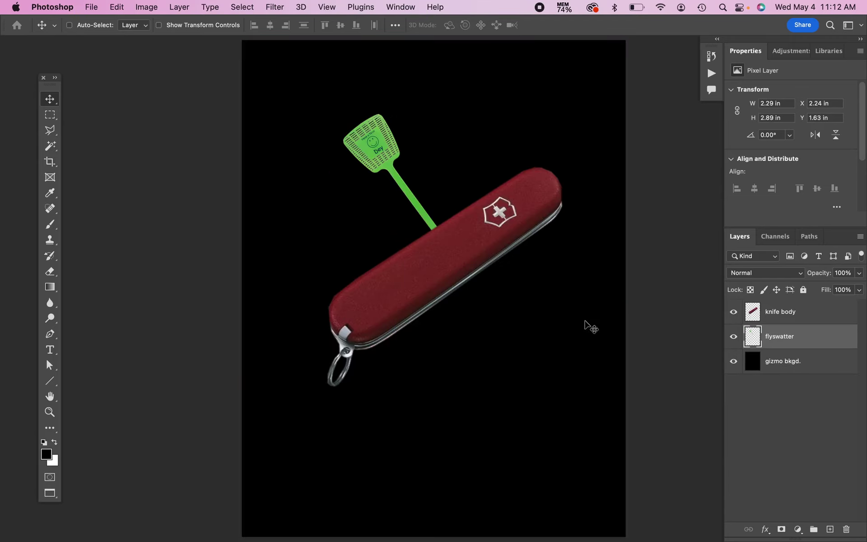
# Step: Zoom in on the flyswatter and toggle its layer visibility off and back on
pyautogui.press('z')
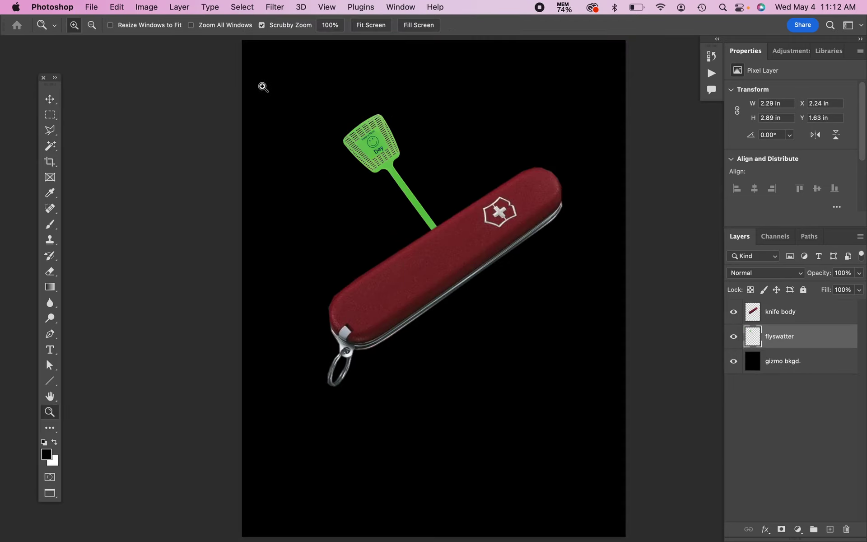
pyautogui.moveTo(261, 88); pyautogui.dragTo(299, 120)
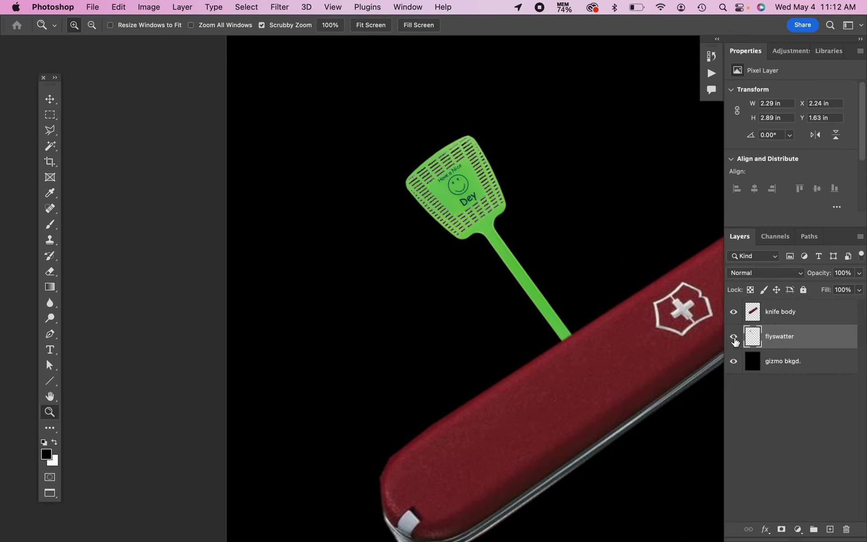
pyautogui.click(733, 336)
pyautogui.click(734, 336)
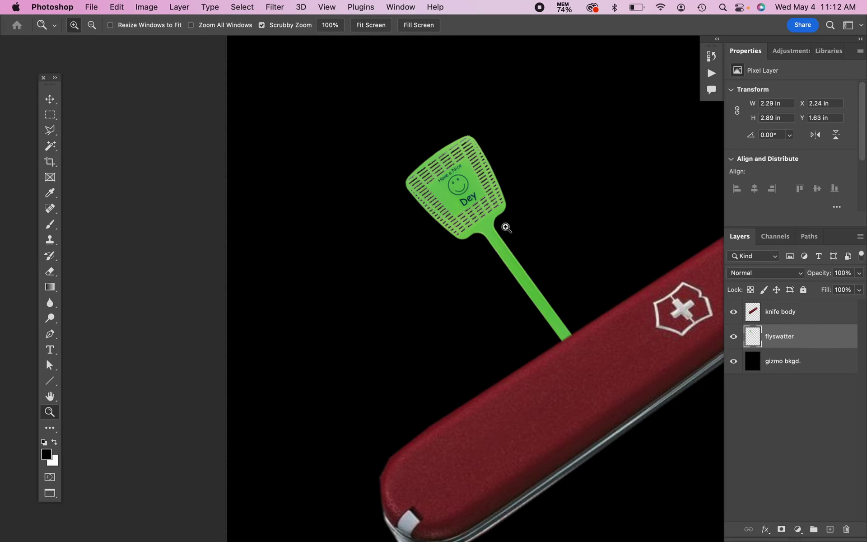
pyautogui.click(49, 99)
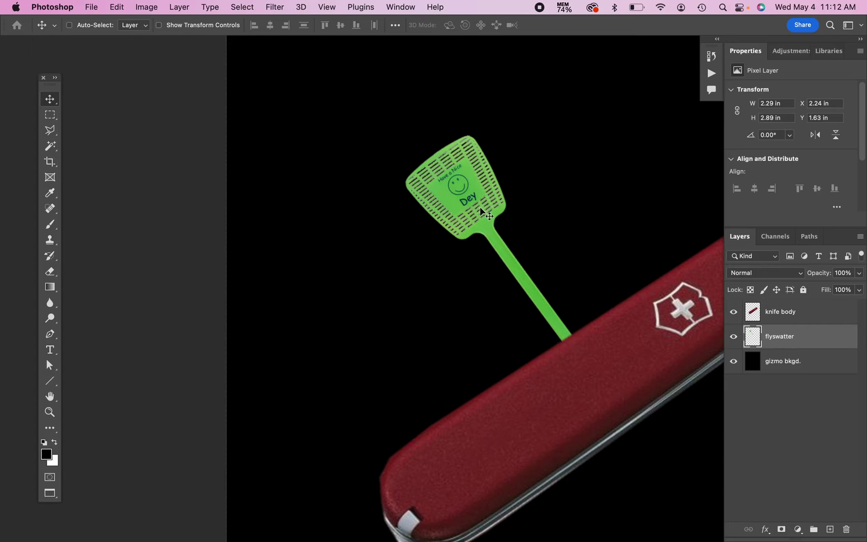
# Step: Duplicate the flyswatter, rotate the copy -12°, and nudge it down-left
pyautogui.keyDown('alt'); pyautogui.moveTo(479, 207); pyautogui.dragTo(465, 225); pyautogui.keyUp('alt')
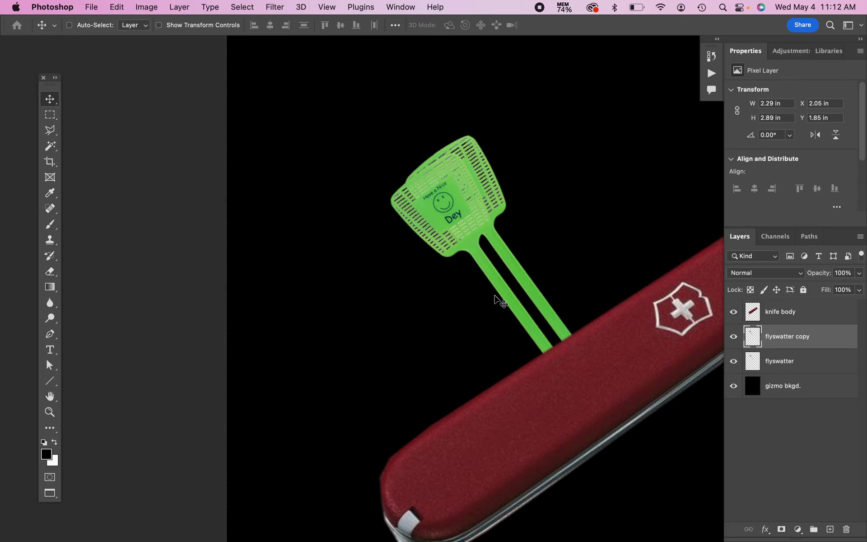
pyautogui.press('super+t')
pyautogui.moveTo(604, 237); pyautogui.dragTo(615, 233)
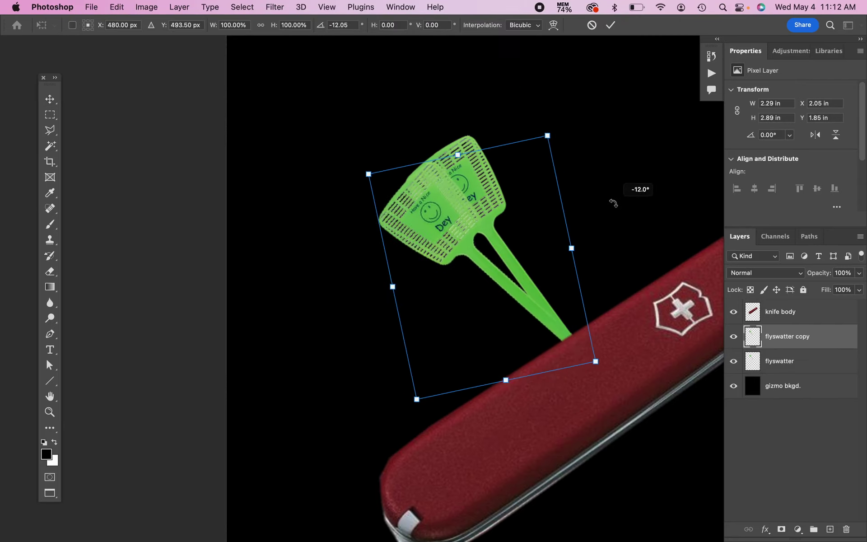
pyautogui.moveTo(613, 203); pyautogui.dragTo(612, 197)
pyautogui.press('Return')
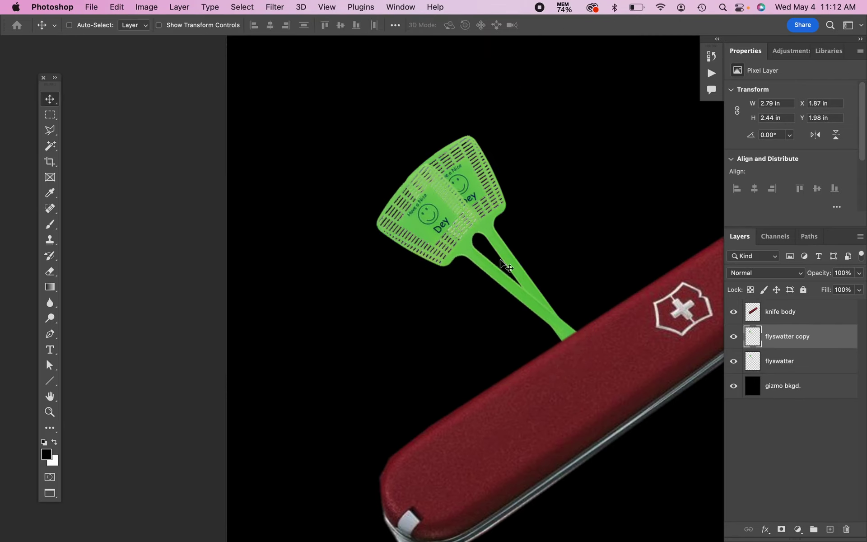
pyautogui.moveTo(506, 266); pyautogui.dragTo(499, 279)
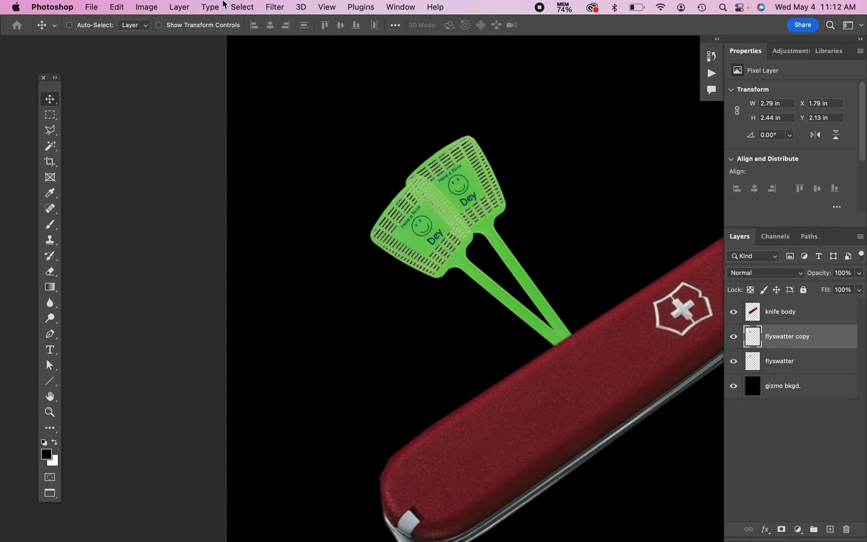
pyautogui.click(242, 7)
# Step: Apply a Motion Blur with 43° angle and 35-pixel distance to the flyswatter copy
pyautogui.moveTo(274, 5)
pyautogui.moveTo(310, 157)
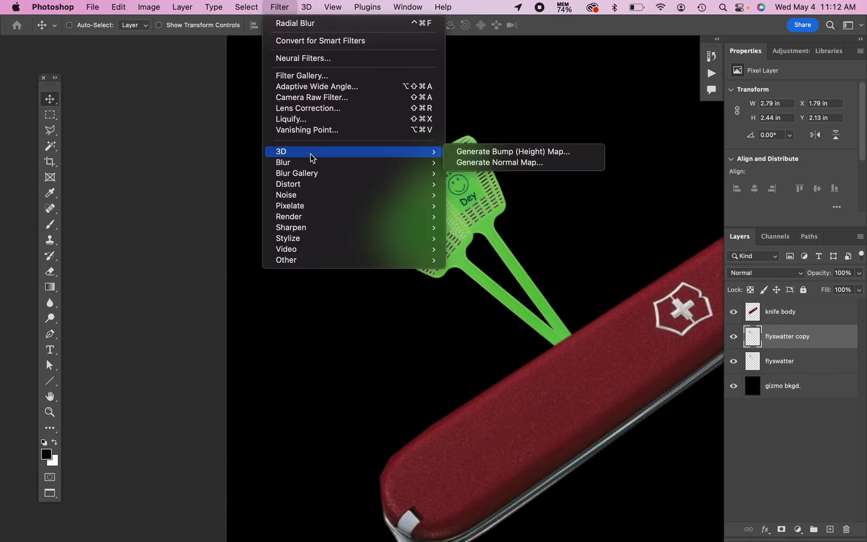
pyautogui.moveTo(338, 163)
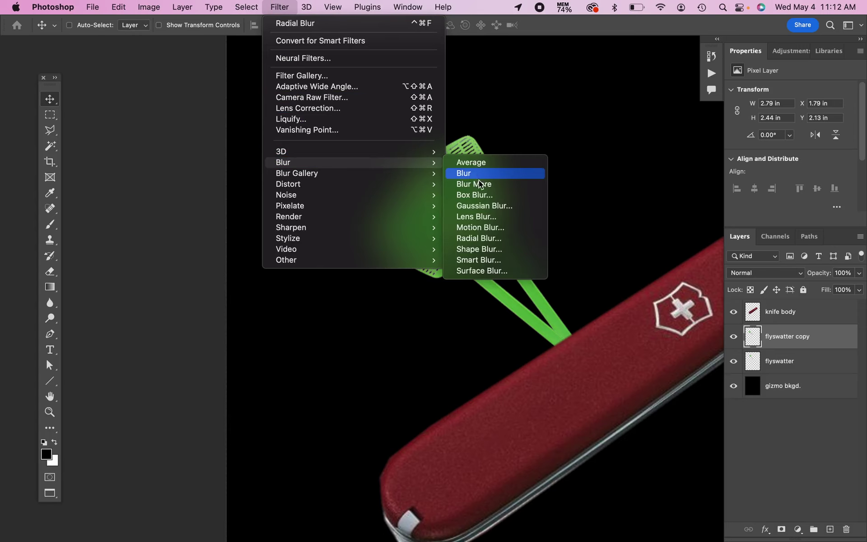
pyautogui.click(508, 227)
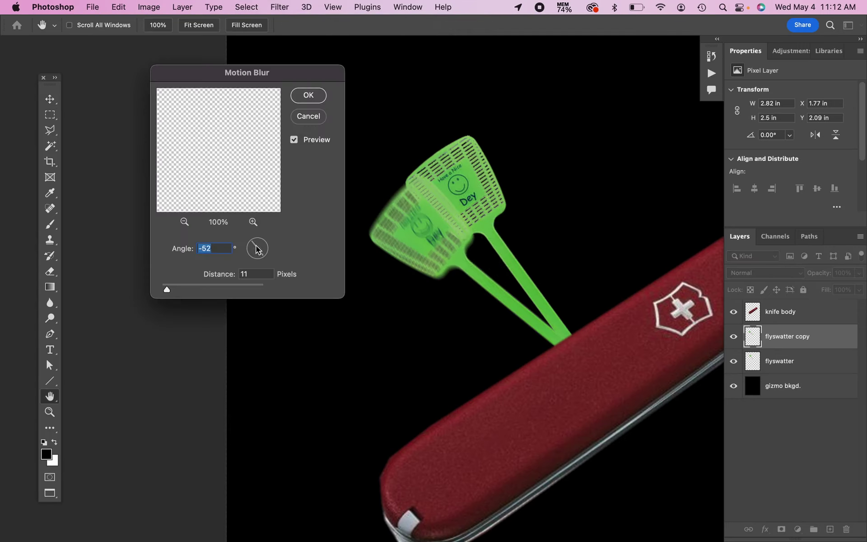
pyautogui.moveTo(256, 248); pyautogui.dragTo(256, 252)
pyautogui.moveTo(169, 289); pyautogui.dragTo(171, 291)
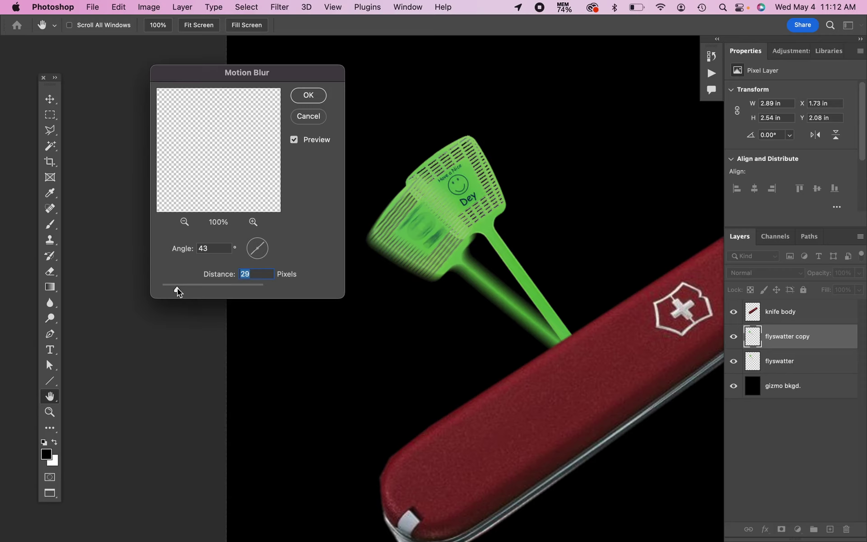
pyautogui.moveTo(178, 292); pyautogui.dragTo(181, 291)
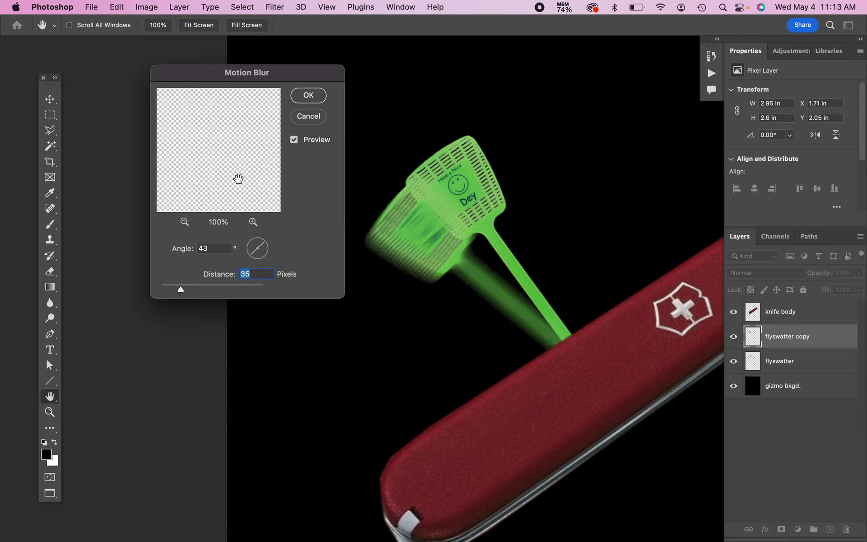
pyautogui.click(308, 95)
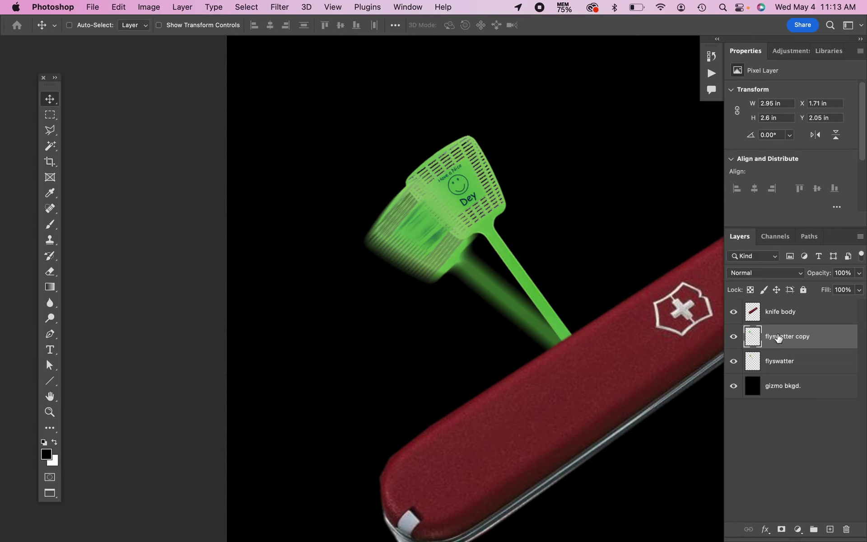
# Step: Move flyswatter copy below the original, then add flyswatter copy 2 rotated further and shifted down-left
pyautogui.moveTo(777, 343); pyautogui.dragTo(775, 368)
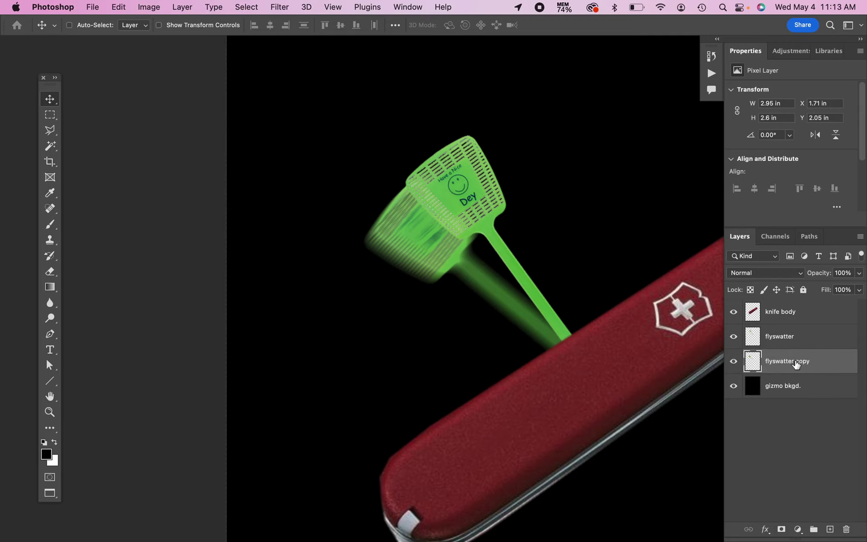
pyautogui.moveTo(468, 277); pyautogui.dragTo(466, 304)
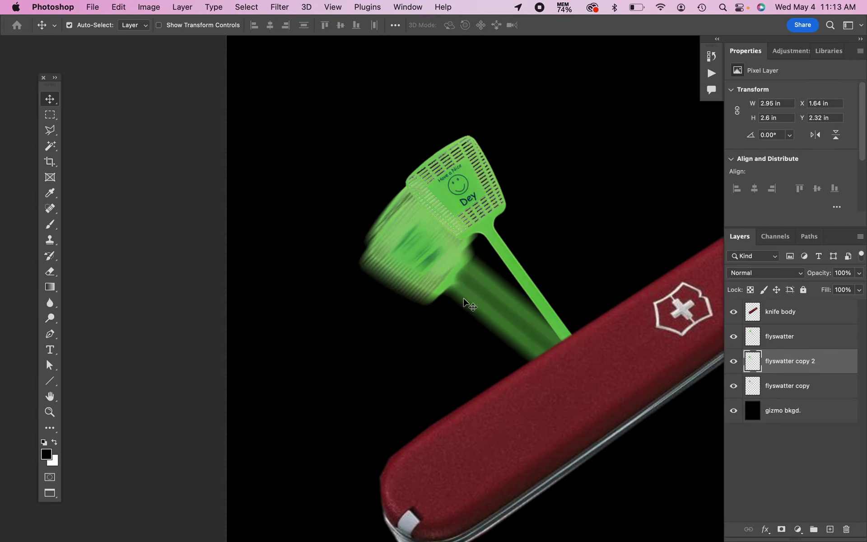
pyautogui.hotkey('ctrl', 't')
pyautogui.moveTo(623, 238); pyautogui.dragTo(594, 192)
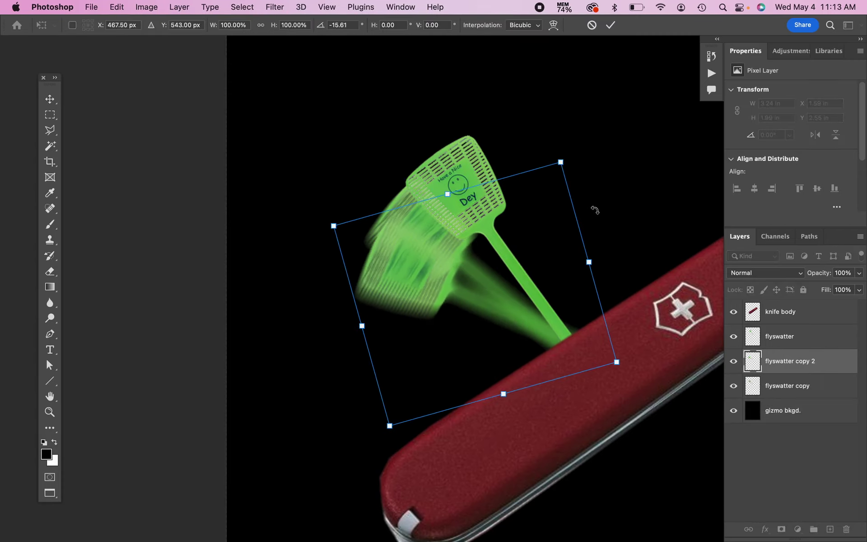
pyautogui.press('Return')
pyautogui.moveTo(484, 309); pyautogui.dragTo(468, 324)
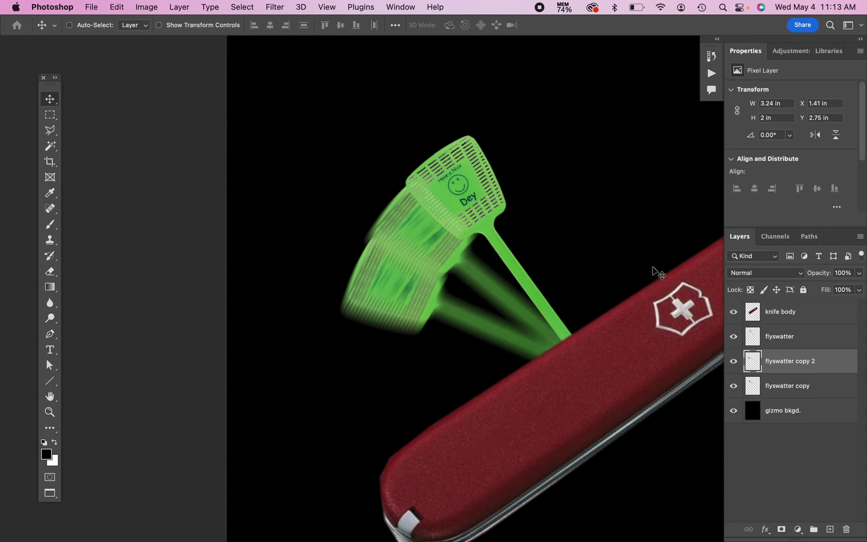
# Step: Set flyswatter copy 2 to 65% opacity and flyswatter copy to 61%
pyautogui.click(859, 273)
pyautogui.moveTo(857, 289); pyautogui.dragTo(839, 287)
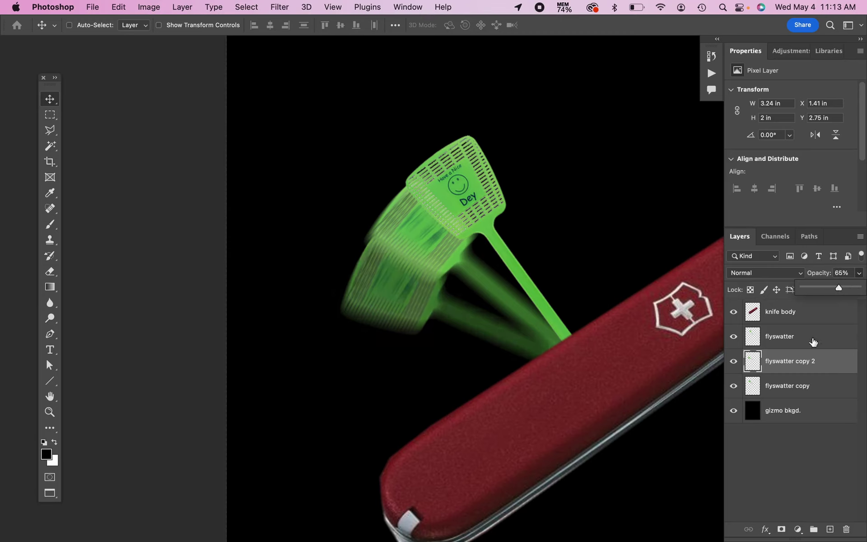
pyautogui.click(813, 387)
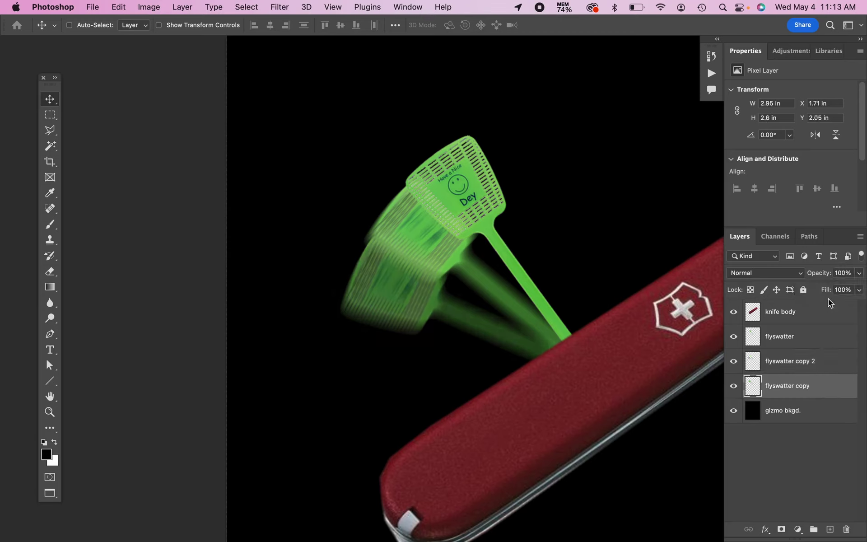
pyautogui.click(857, 274)
pyautogui.moveTo(860, 289); pyautogui.dragTo(832, 281)
# Step: Close the knife document without saving, then close the GPSpresso document
pyautogui.press('super+w')
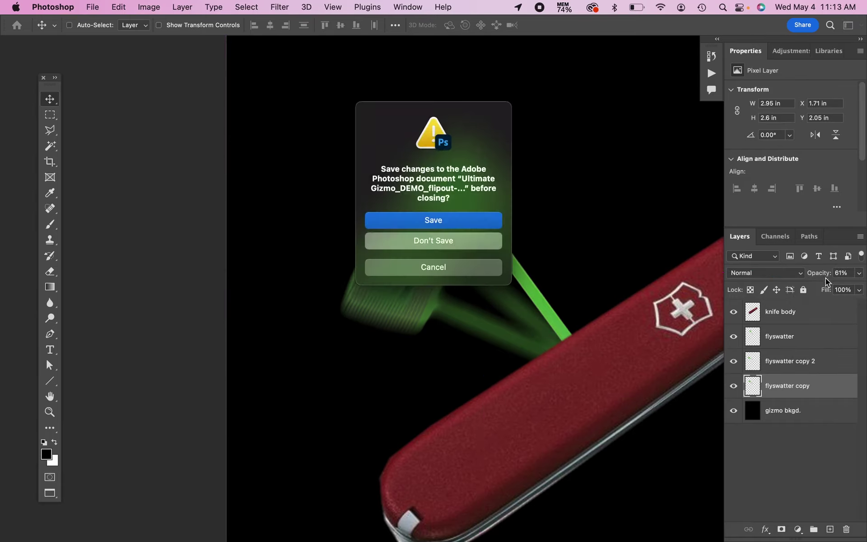
pyautogui.press('super+d')
pyautogui.press('super+w')
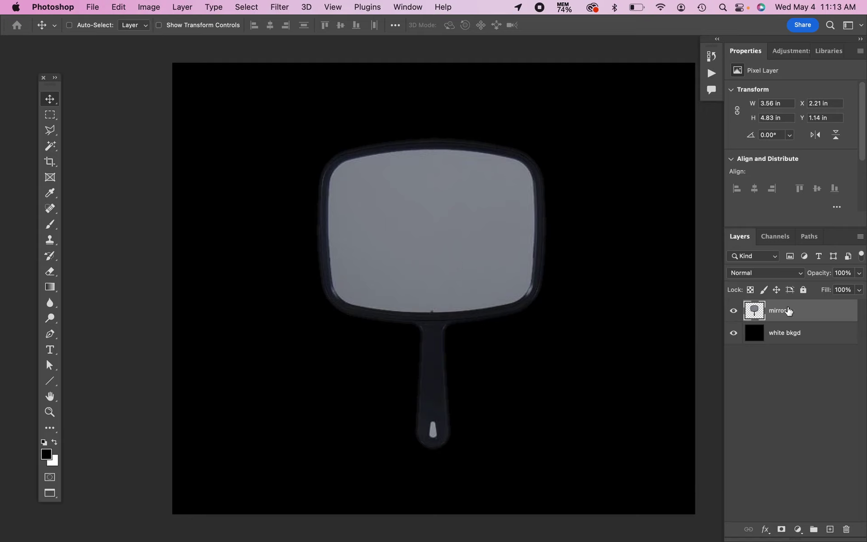
# Step: Choose the freehand Lasso Tool from the lasso tool variants
pyautogui.click(734, 310)
pyautogui.click(734, 310)
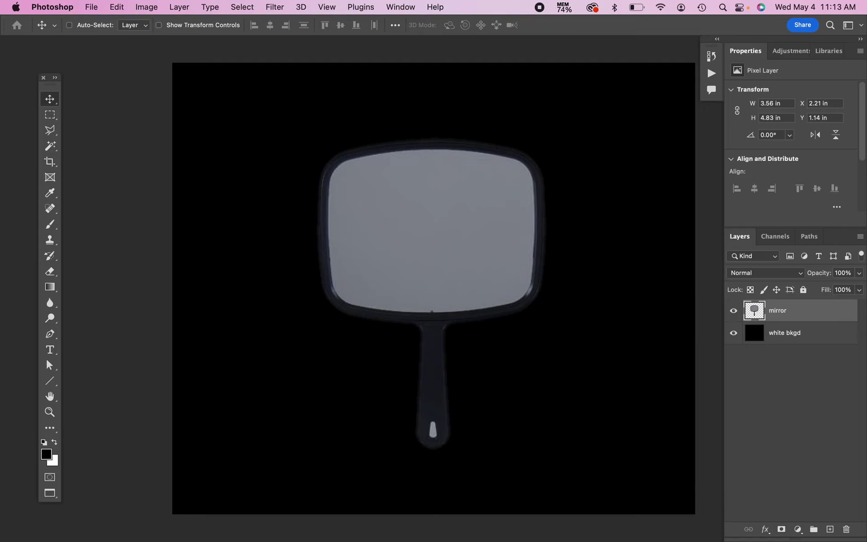
pyautogui.click(44, 131)
pyautogui.rightClick(44, 131)
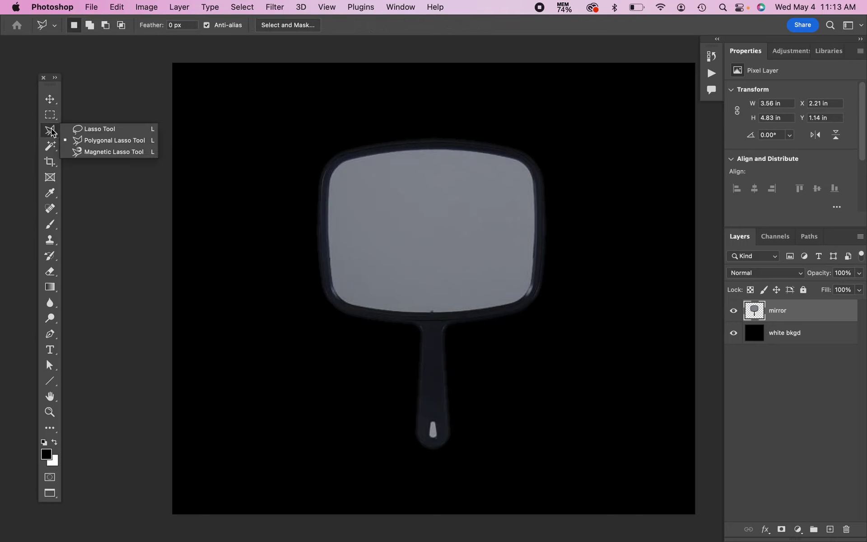
pyautogui.click(89, 131)
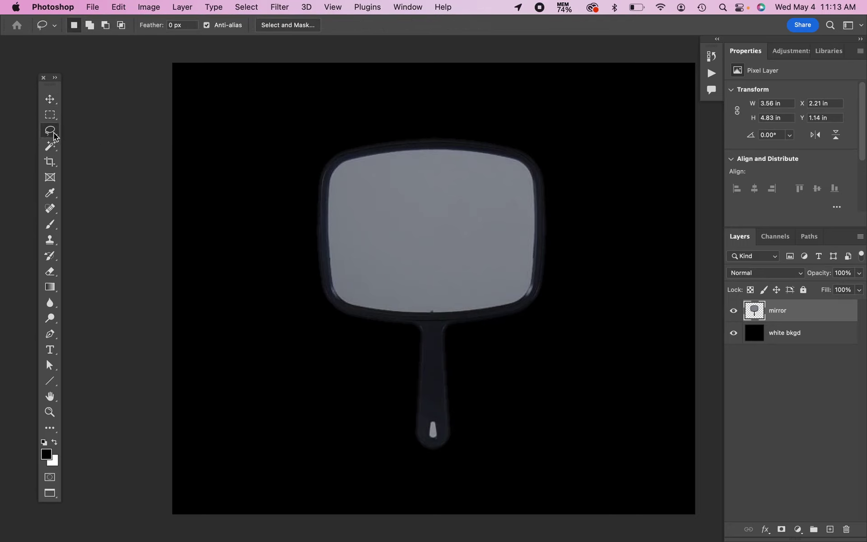
pyautogui.rightClick(54, 135)
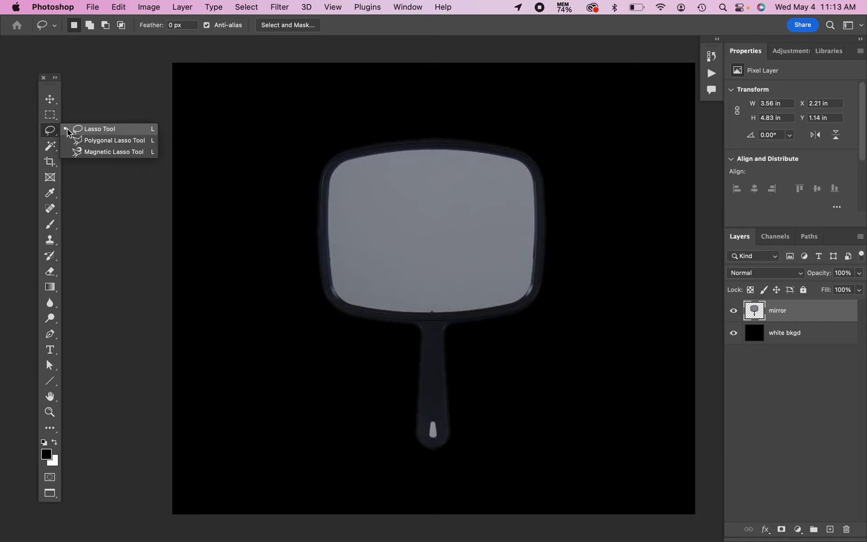
pyautogui.click(67, 132)
# Step: Add a new empty Layer 1 and lasso a wavy streak across the mirror glass
pyautogui.moveTo(474, 185); pyautogui.dragTo(467, 179)
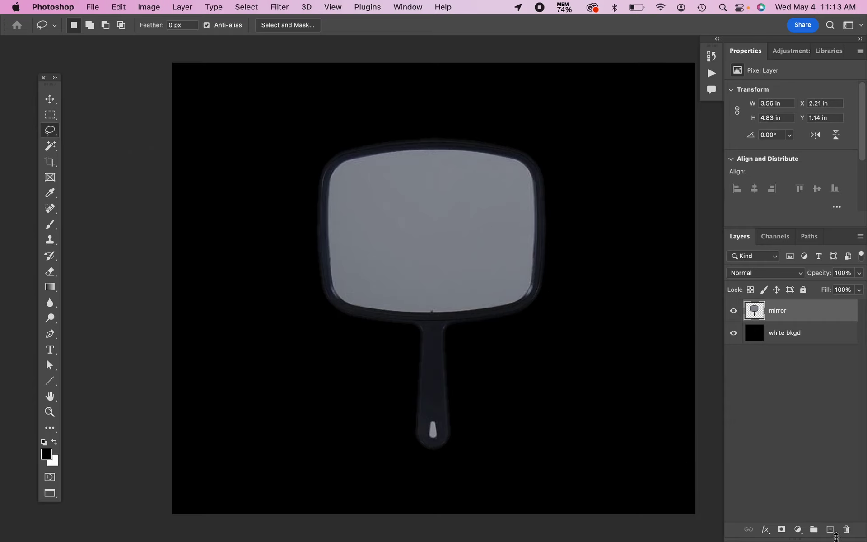
pyautogui.click(829, 529)
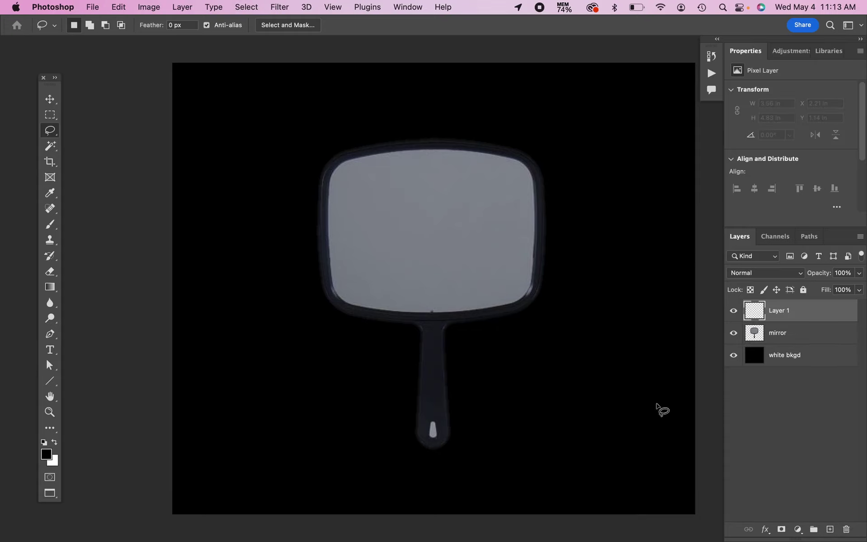
pyautogui.moveTo(473, 168)
pyautogui.mouseDown()
pyautogui.moveTo(443, 198)
pyautogui.moveTo(401, 216)
pyautogui.moveTo(401, 239)
pyautogui.moveTo(376, 264)
pyautogui.moveTo(402, 281)
pyautogui.moveTo(453, 221)
pyautogui.moveTo(484, 206)
pyautogui.moveTo(477, 172)
pyautogui.mouseUp()
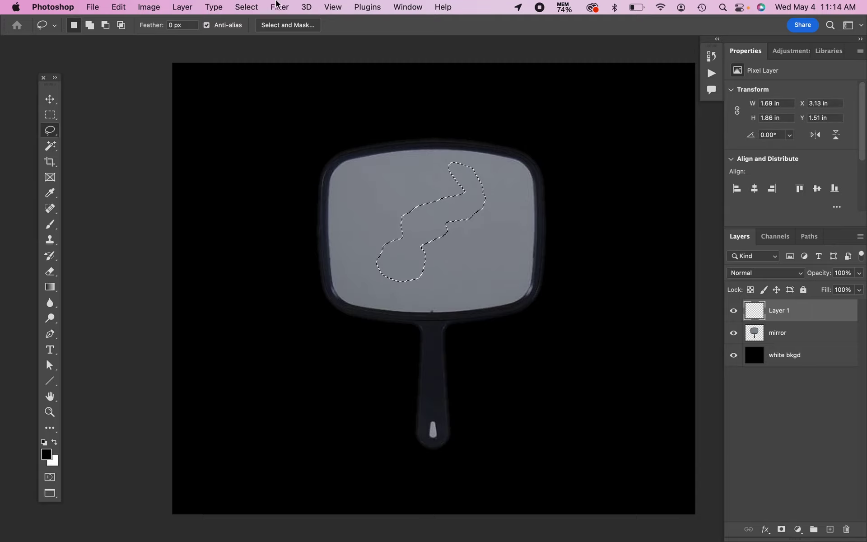
# Step: Fill the wavy selection on Layer 1 with White using Edit > Fill, then deselect
pyautogui.click(113, 6)
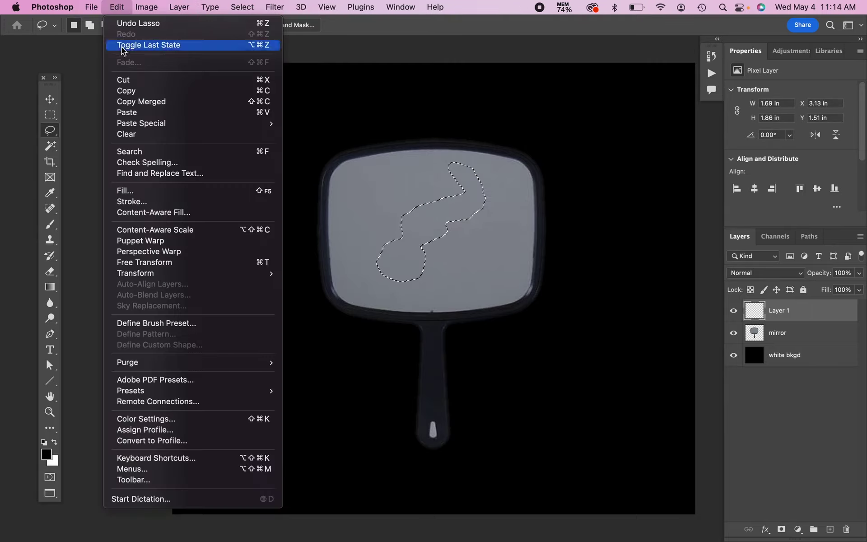
pyautogui.click(180, 192)
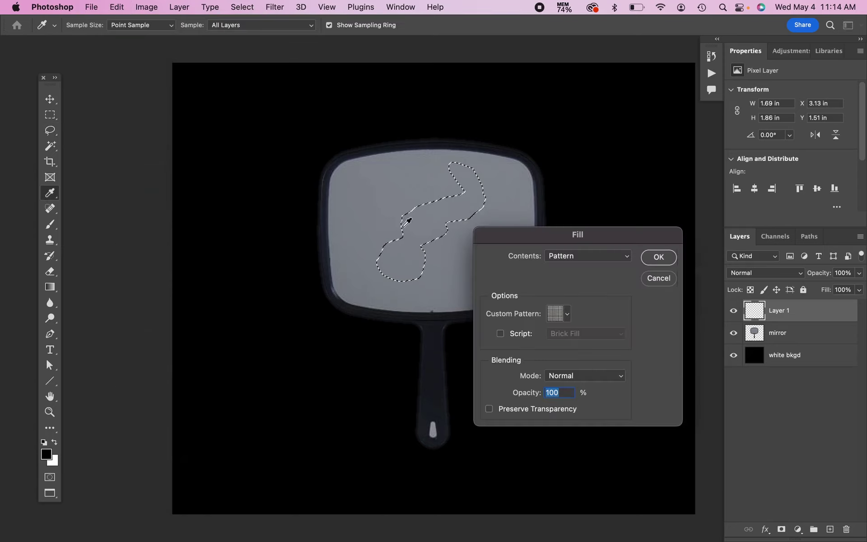
pyautogui.click(560, 259)
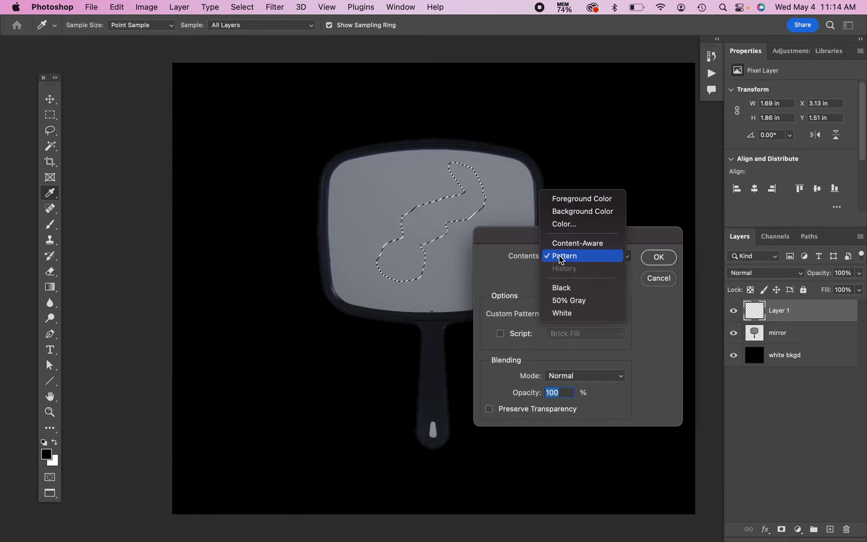
pyautogui.click(583, 312)
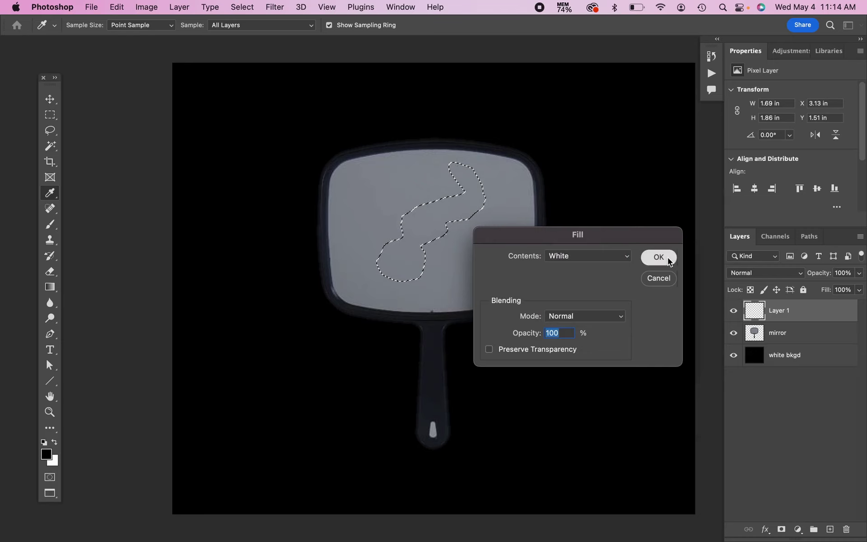
pyautogui.click(659, 257)
pyautogui.press('super+d')
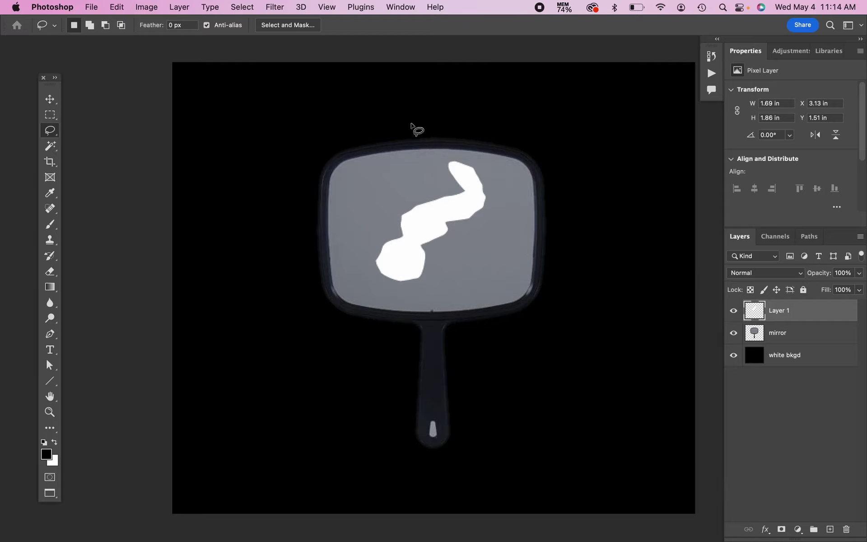
pyautogui.click(242, 7)
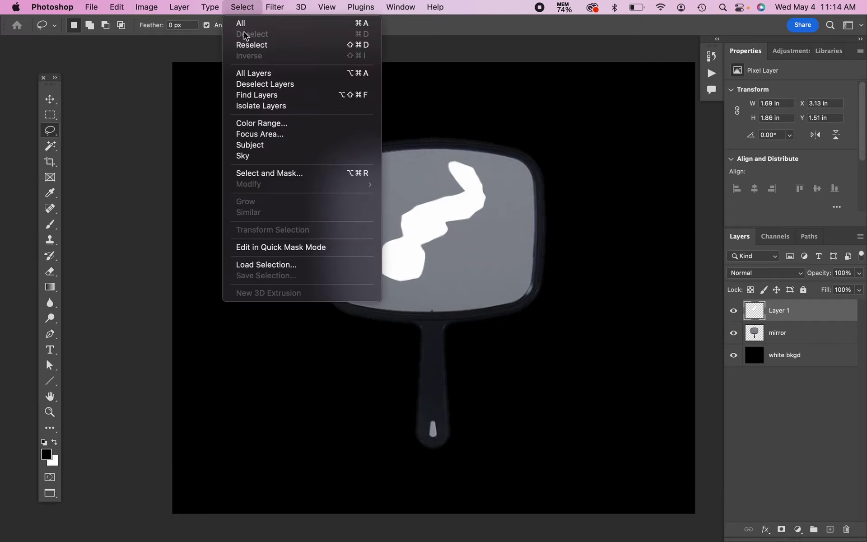
# Step: Apply a Motion Blur at -56° angle and 129 pixels distance to the white streak
pyautogui.moveTo(280, 4)
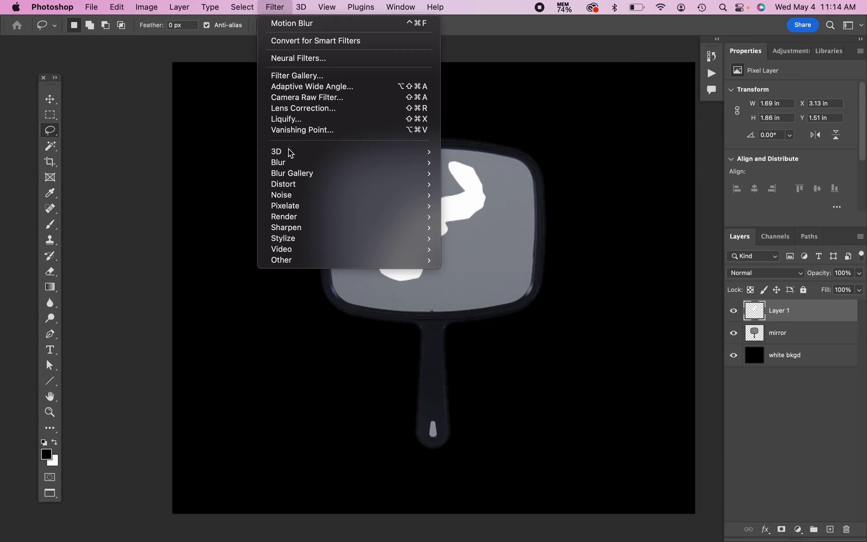
pyautogui.moveTo(299, 163)
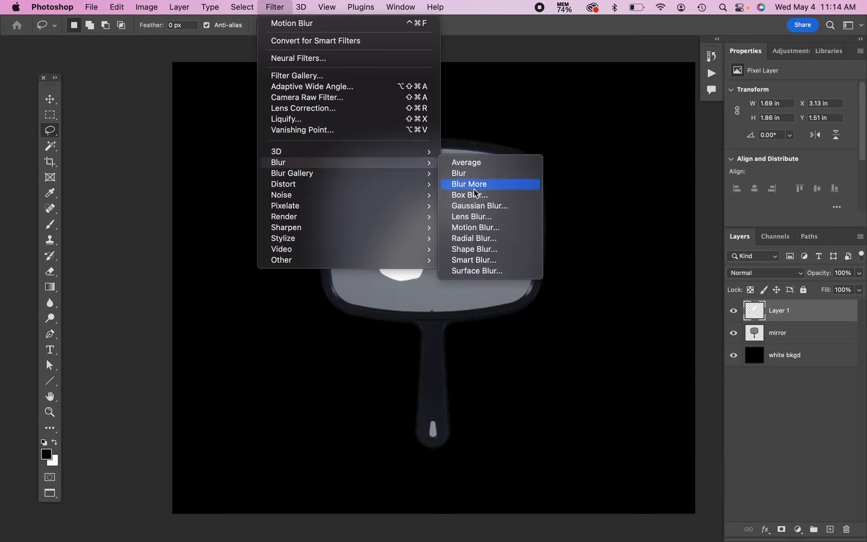
pyautogui.click(477, 226)
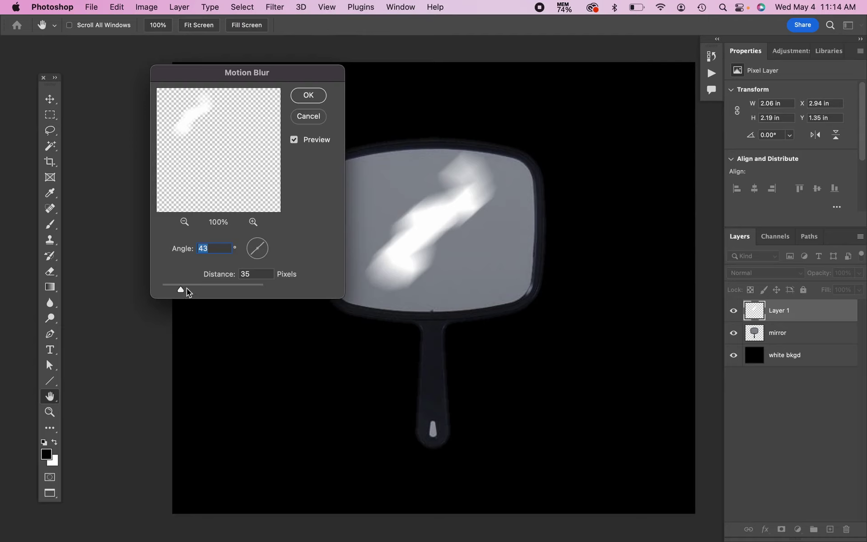
pyautogui.moveTo(186, 289); pyautogui.dragTo(192, 289)
pyautogui.moveTo(259, 253); pyautogui.dragTo(266, 258)
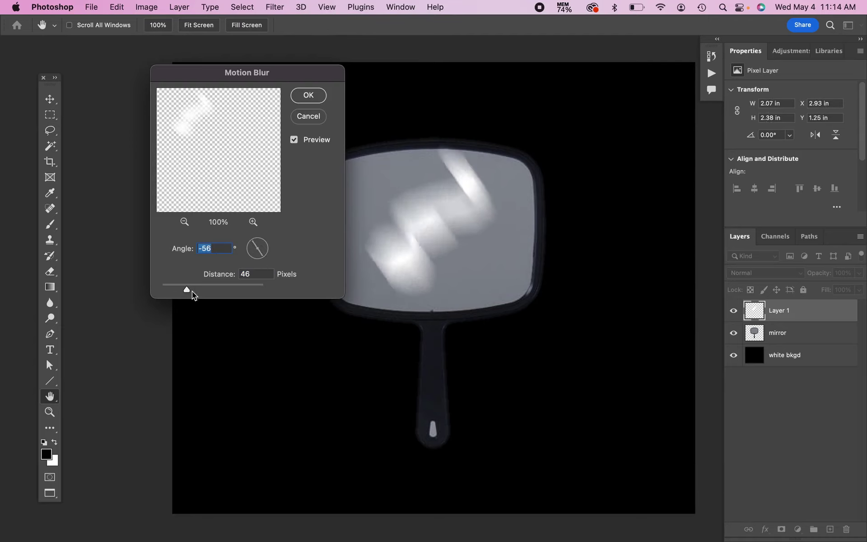
pyautogui.moveTo(192, 291); pyautogui.dragTo(202, 291)
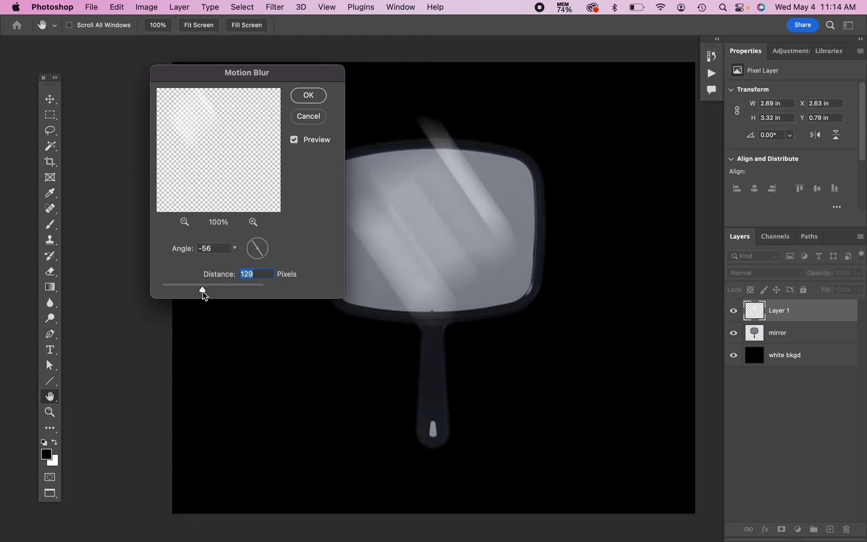
pyautogui.press('Return')
pyautogui.press('l')
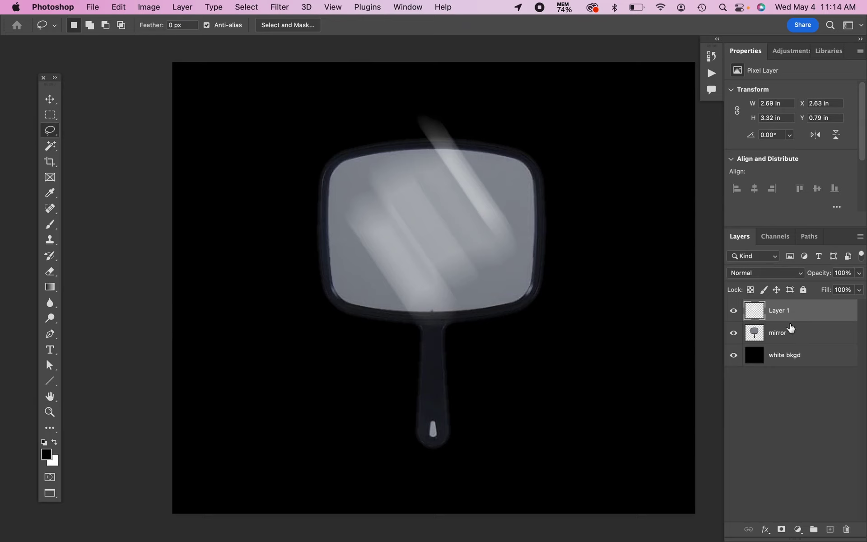
# Step: Erase the glare's ends above the mirror and over the handle, then close the mirror file unsaved
pyautogui.press('e')
pyautogui.moveTo(494, 144)
pyautogui.mouseDown()
pyautogui.moveTo(459, 128)
pyautogui.moveTo(442, 107)
pyautogui.moveTo(450, 121)
pyautogui.moveTo(422, 120)
pyautogui.moveTo(483, 132)
pyautogui.mouseUp()
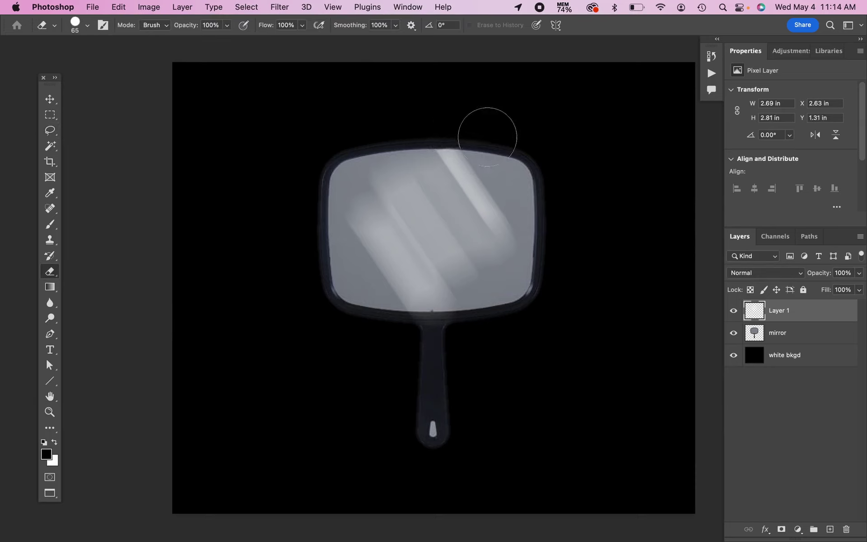
pyautogui.moveTo(428, 349)
pyautogui.mouseDown()
pyautogui.moveTo(415, 345)
pyautogui.moveTo(446, 341)
pyautogui.moveTo(413, 345)
pyautogui.mouseUp()
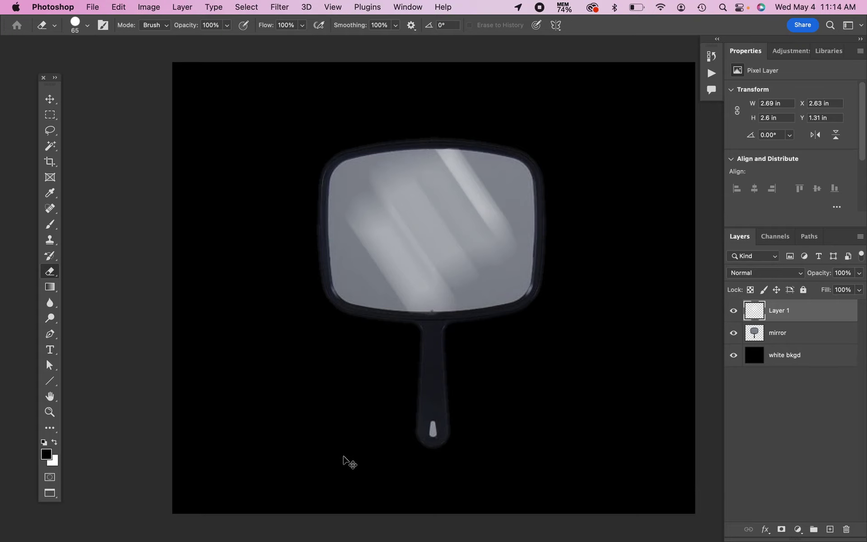
pyautogui.press('super+w')
pyautogui.press('super+d')
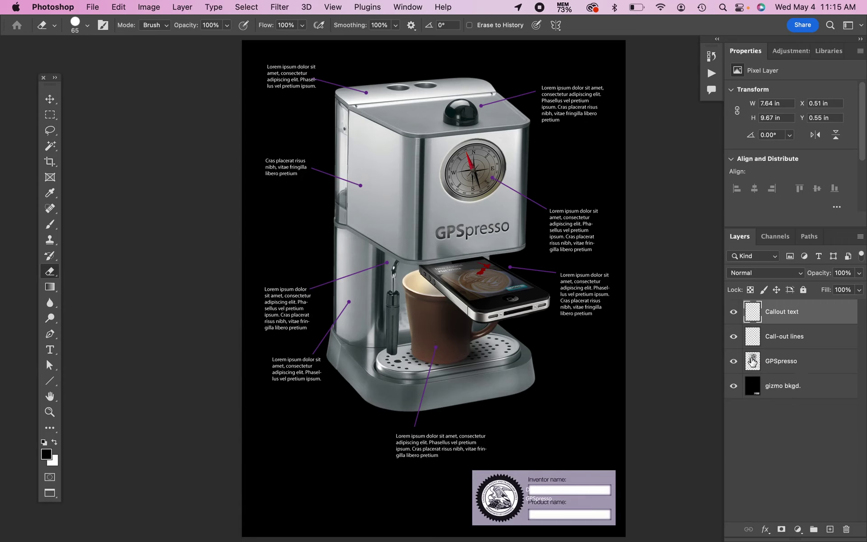
# Step: Duplicate the GPSpresso coffee machine layer
pyautogui.click(750, 362)
pyautogui.click(729, 367)
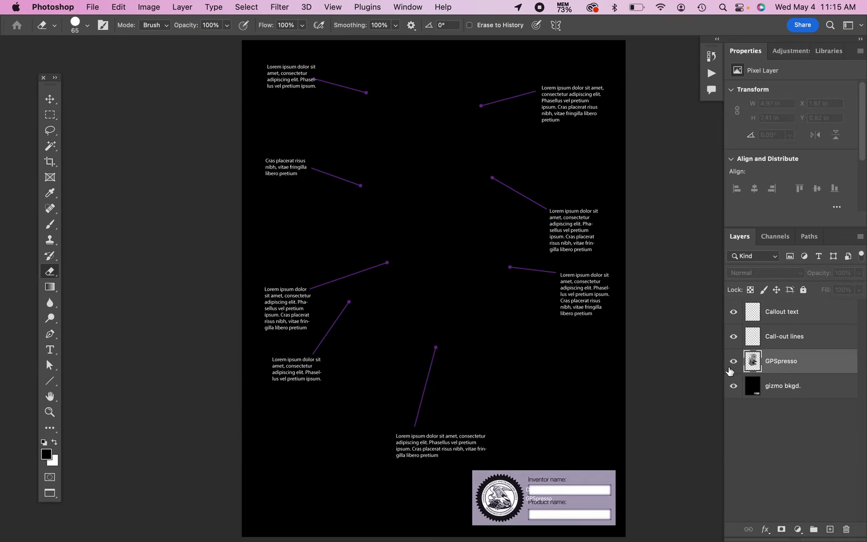
pyautogui.click(730, 367)
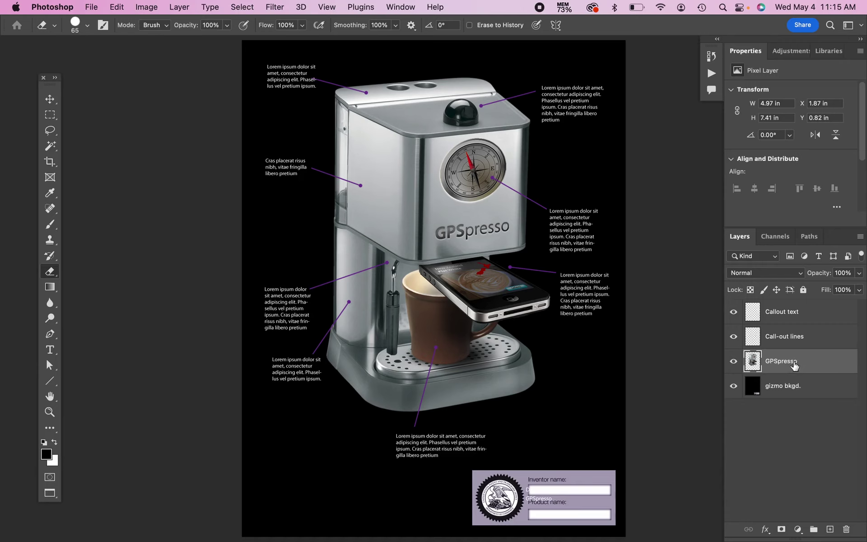
pyautogui.moveTo(795, 365); pyautogui.dragTo(794, 357)
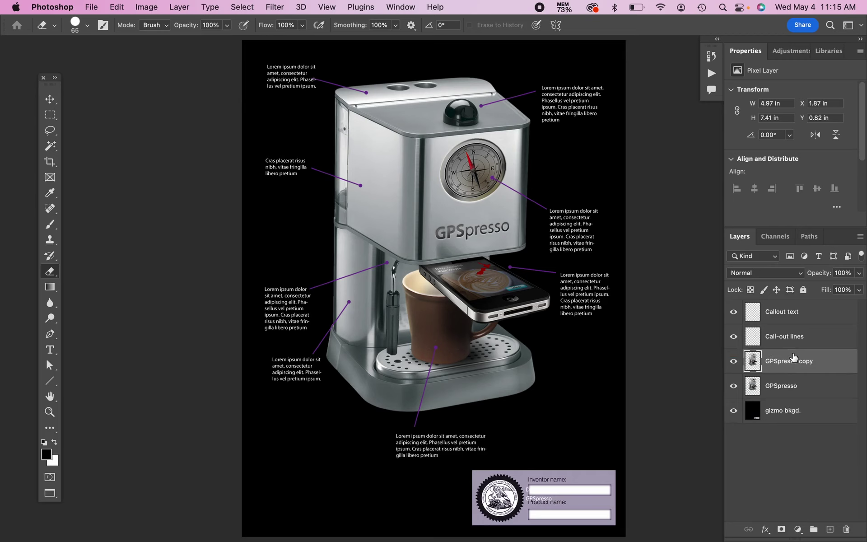
# Step: Flip the GPSpresso copy vertically and move it down below the machine
pyautogui.press('super+t')
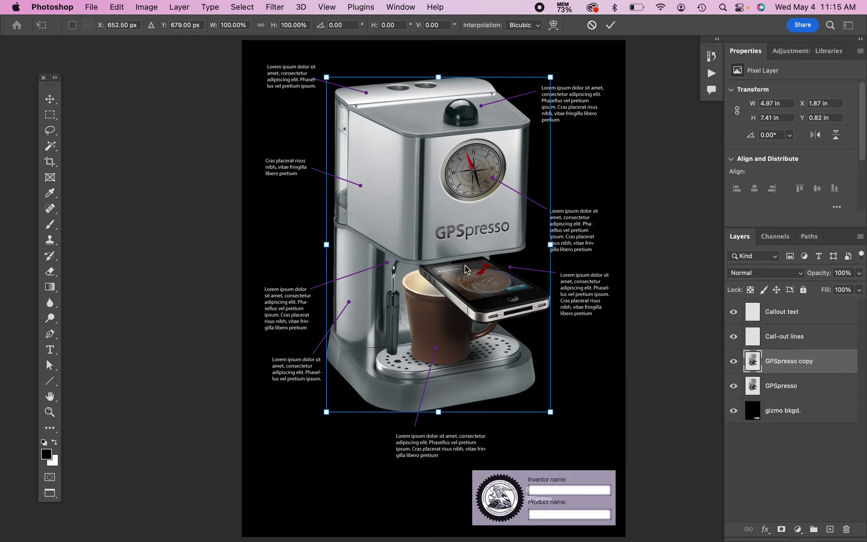
pyautogui.rightClick(465, 264)
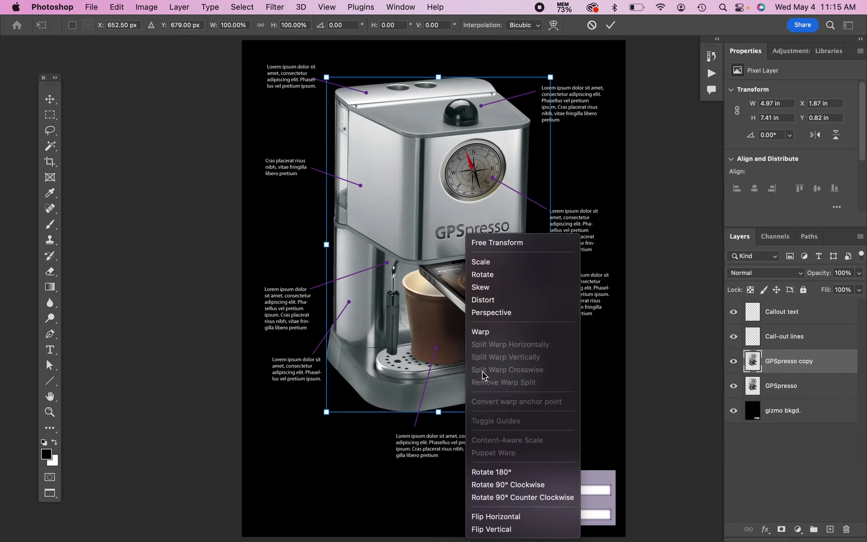
pyautogui.click(527, 529)
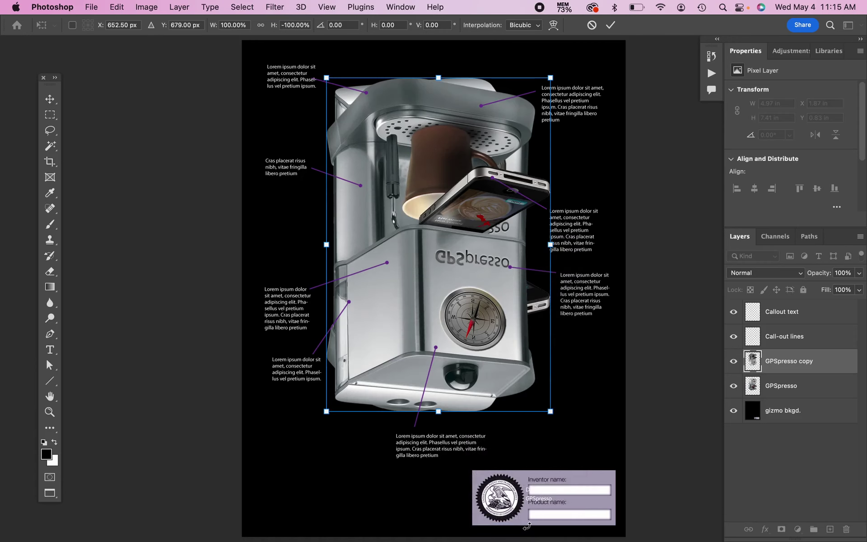
pyautogui.press('Return')
pyautogui.moveTo(413, 202); pyautogui.dragTo(440, 509)
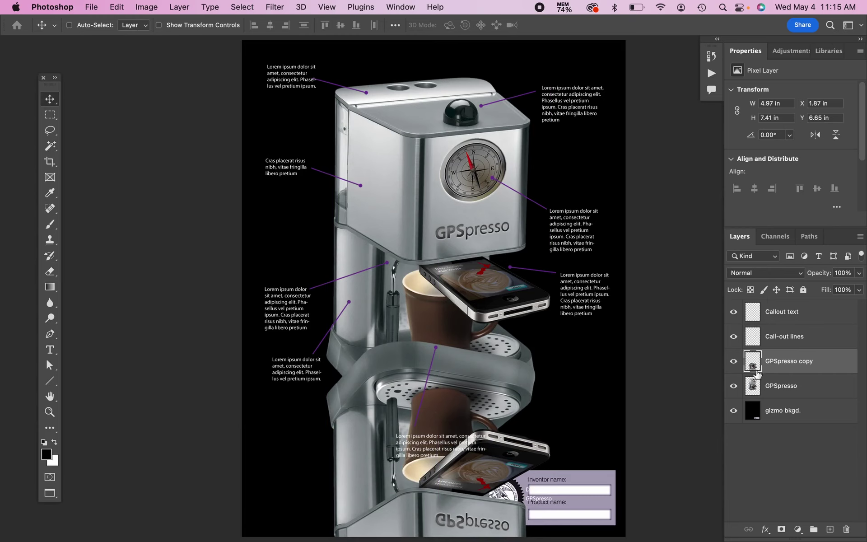
# Step: Move the GPSpresso copy beneath the original layer and lower its opacity to 50%
pyautogui.moveTo(783, 366); pyautogui.dragTo(776, 398)
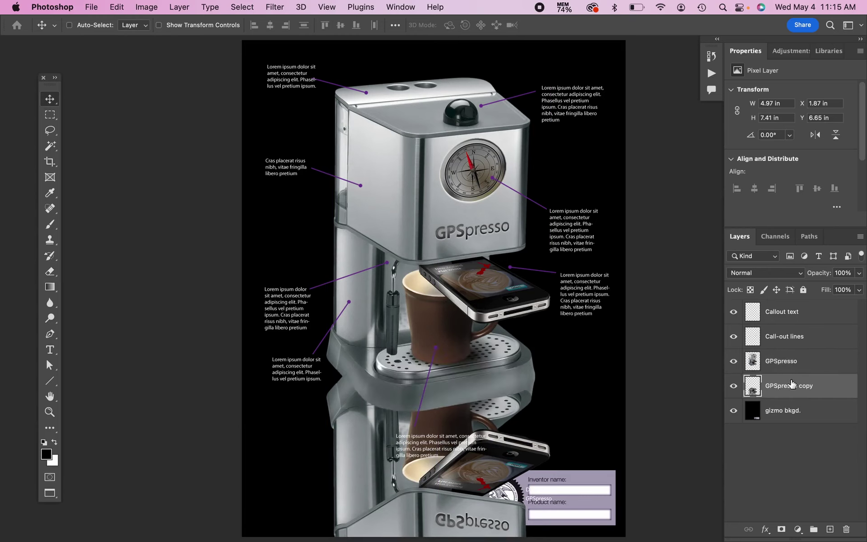
pyautogui.click(733, 386)
pyautogui.click(734, 386)
pyautogui.click(854, 276)
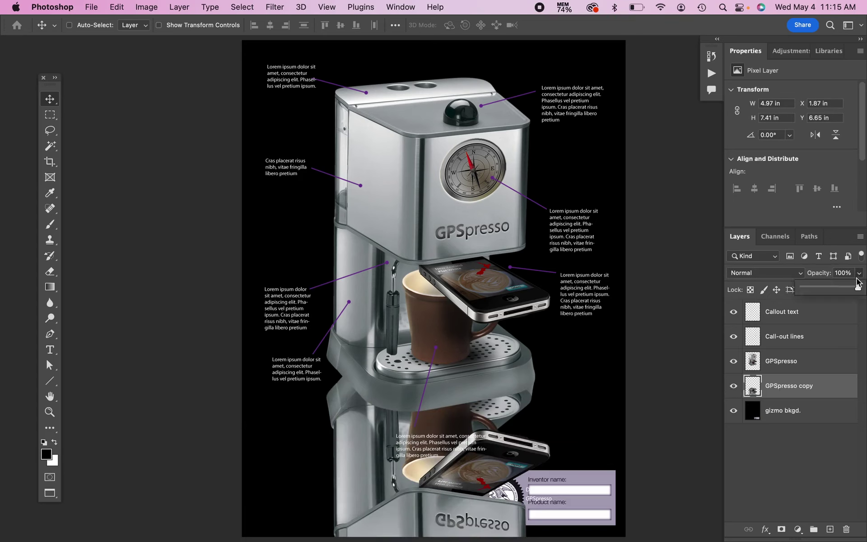
pyautogui.moveTo(859, 286); pyautogui.dragTo(839, 285)
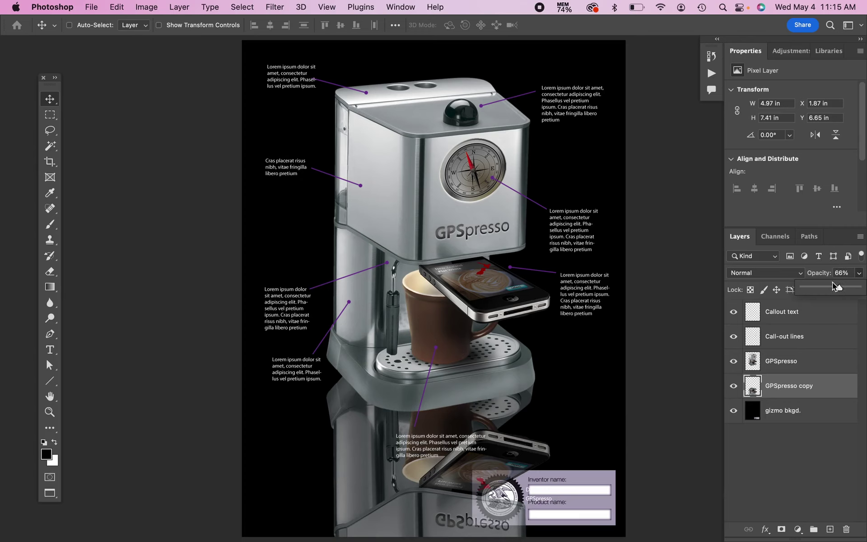
pyautogui.moveTo(838, 286); pyautogui.dragTo(829, 286)
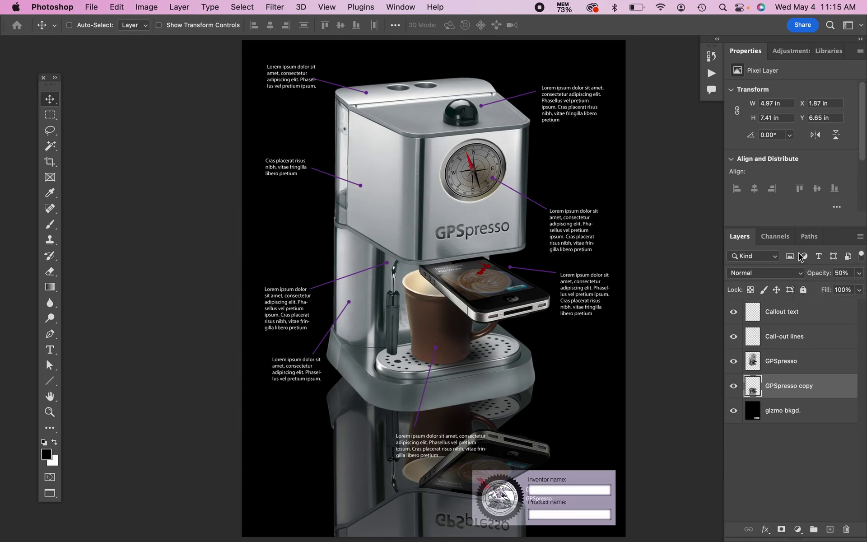
# Step: Give the reflection a 90°, 54-pixel Motion Blur and set its opacity to 36%
pyautogui.click(243, 7)
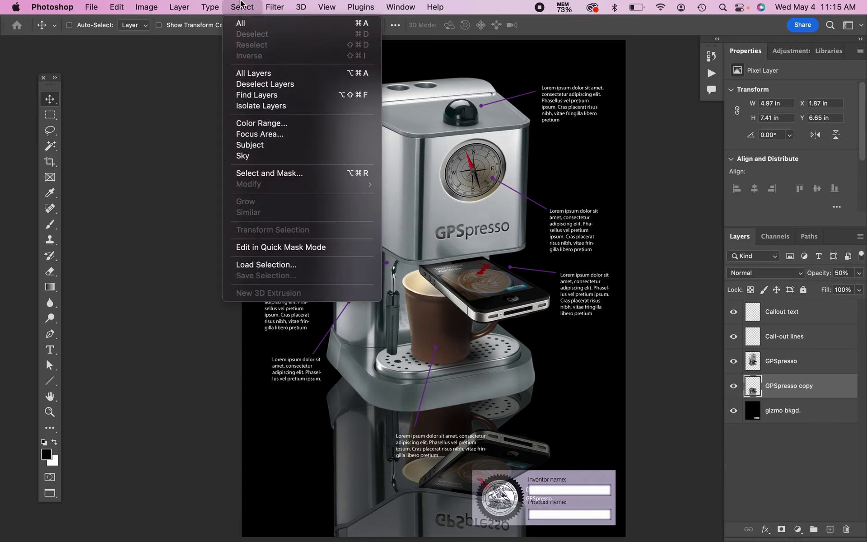
pyautogui.moveTo(274, 7)
pyautogui.moveTo(307, 157)
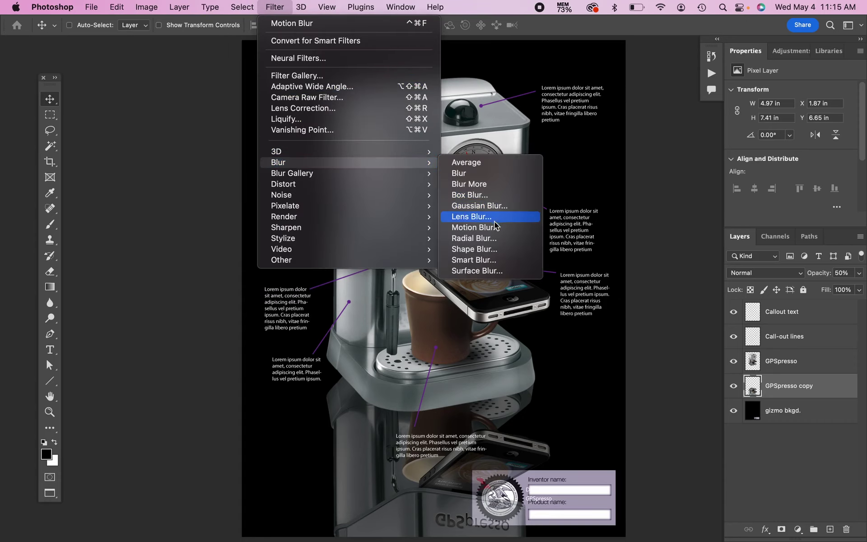
pyautogui.click(496, 230)
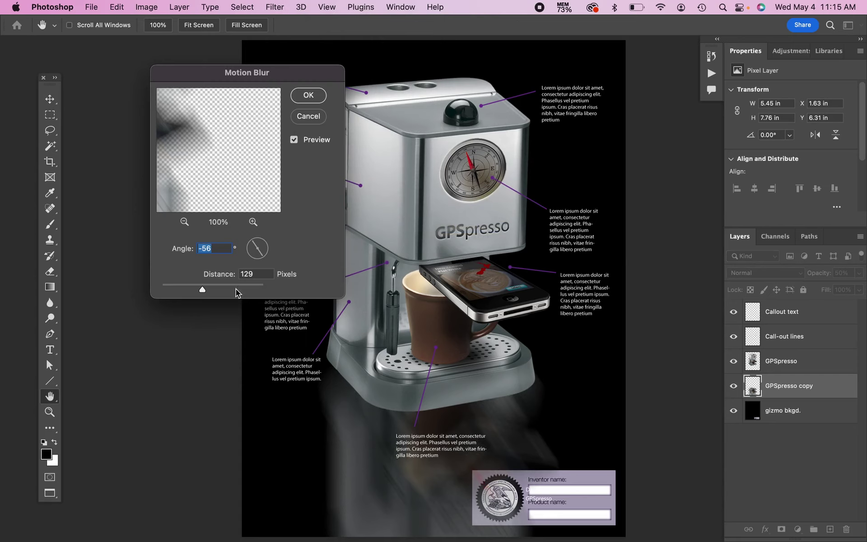
pyautogui.moveTo(255, 247); pyautogui.dragTo(258, 232)
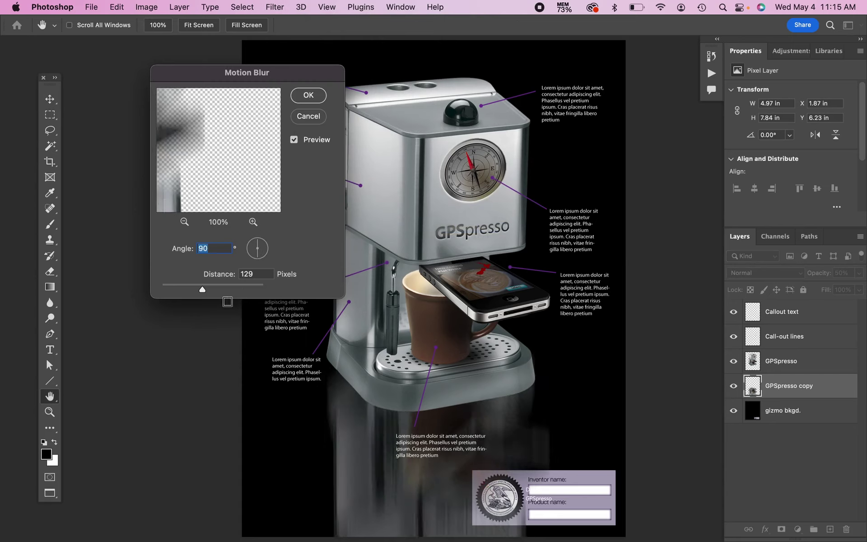
pyautogui.moveTo(199, 291); pyautogui.dragTo(196, 291)
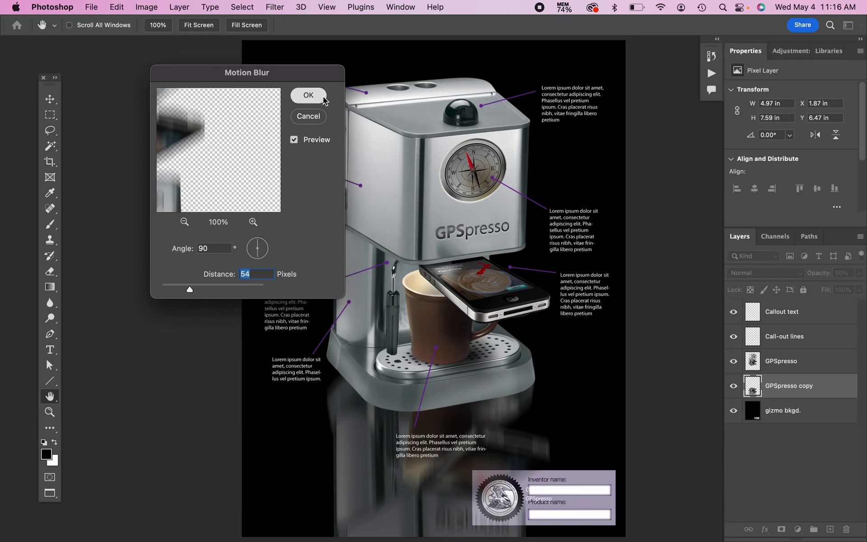
pyautogui.click(309, 95)
pyautogui.click(859, 272)
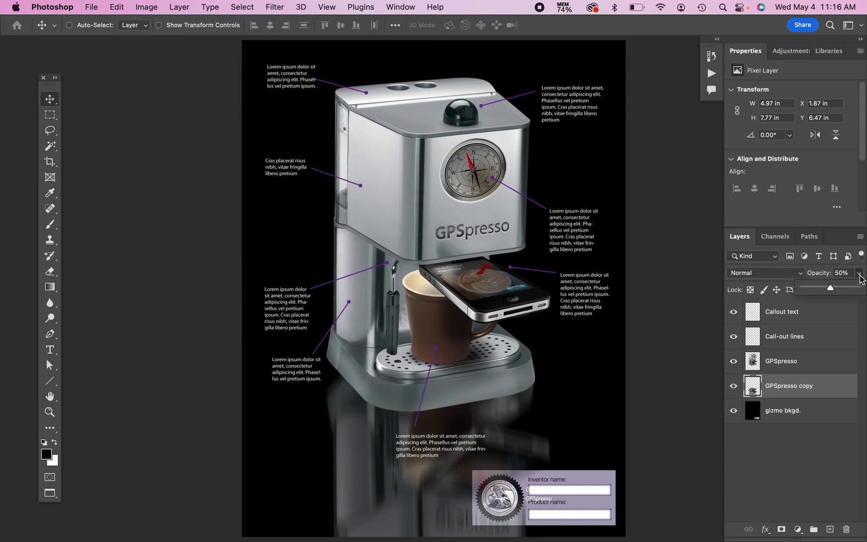
pyautogui.moveTo(826, 282); pyautogui.dragTo(823, 283)
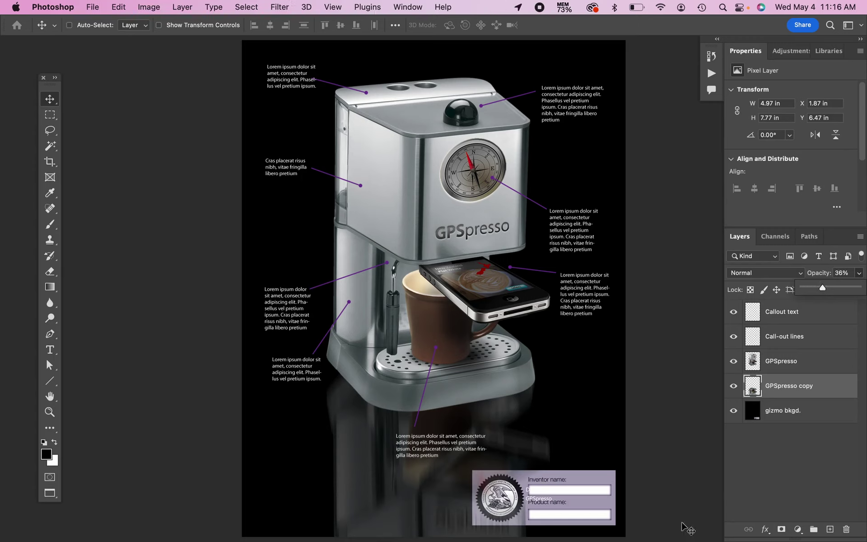
# Step: Add a Hide All layer mask to the GPSpresso copy reflection
pyautogui.click(185, 6)
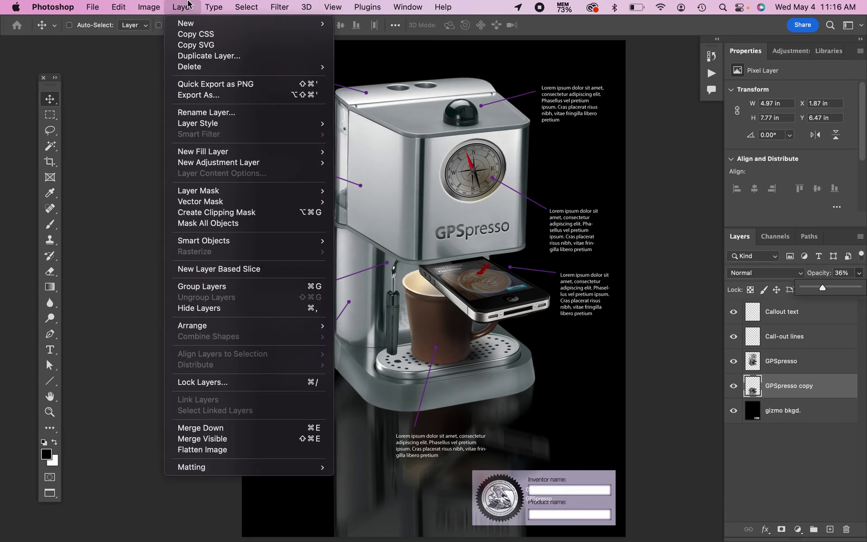
pyautogui.moveTo(224, 192)
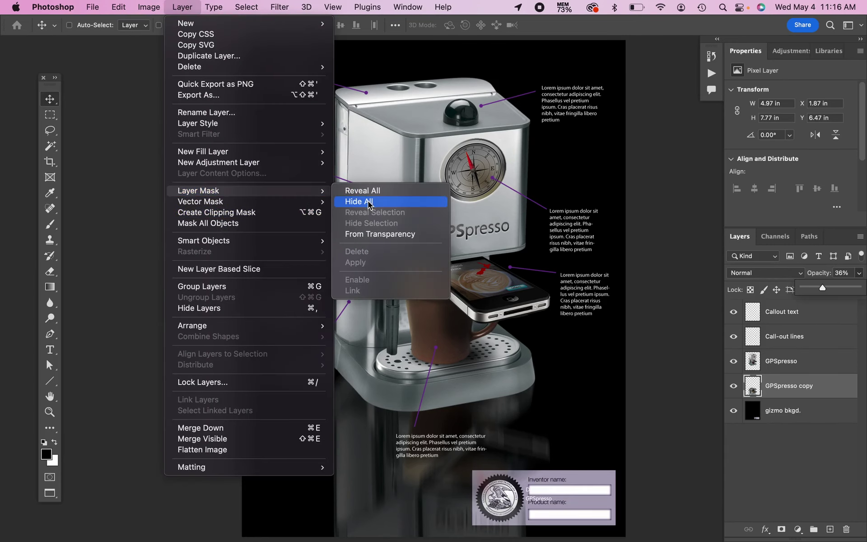
pyautogui.click(369, 202)
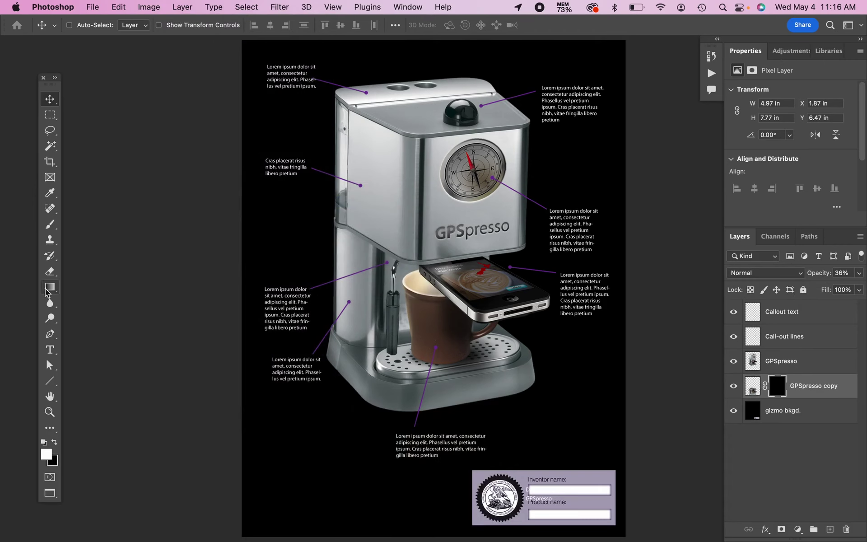
# Step: Draw a linear gradient on the mask so the reflection fades toward the page bottom
pyautogui.click(50, 288)
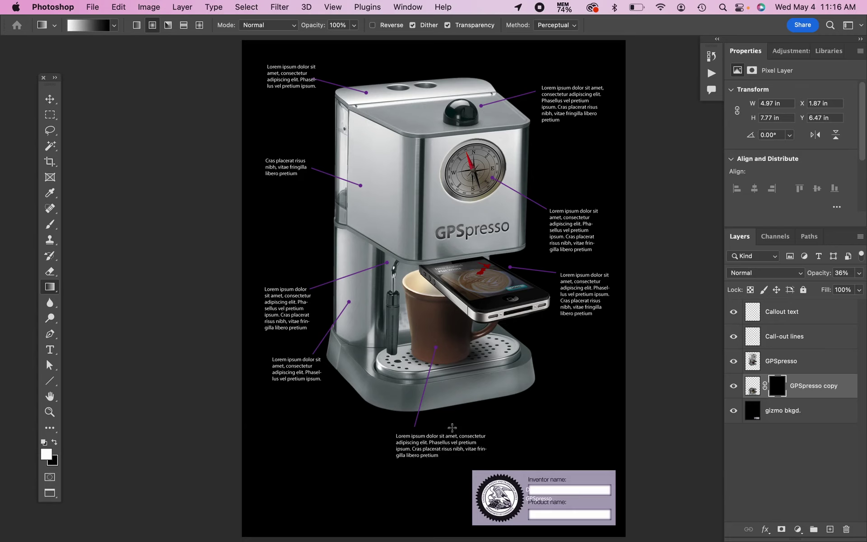
pyautogui.click(136, 26)
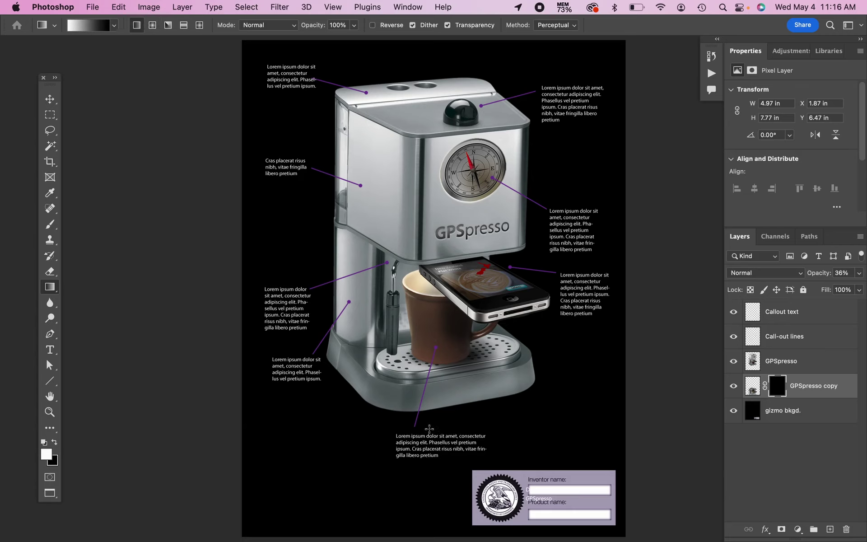
pyautogui.moveTo(429, 428); pyautogui.dragTo(447, 520)
pyautogui.scroll(3, 444, 339)
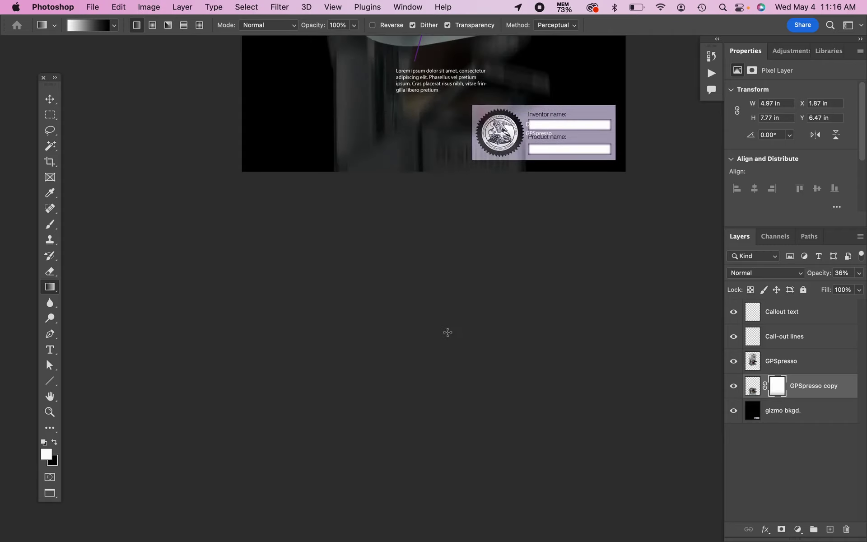
pyautogui.scroll(3, 447, 333)
pyautogui.moveTo(424, 243)
pyautogui.mouseDown()
pyautogui.moveTo(435, 128)
pyautogui.moveTo(436, 237)
pyautogui.mouseUp()
pyautogui.scroll(2, 436, 235)
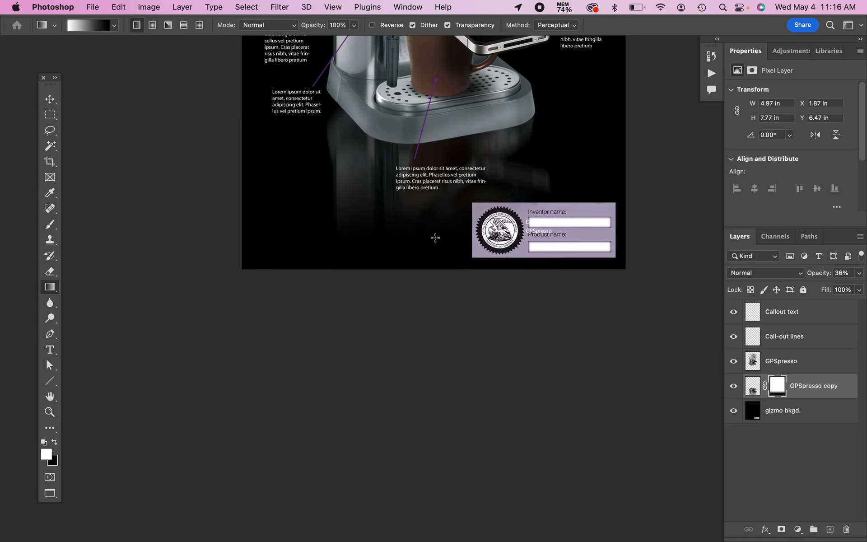
pyautogui.scroll(6, 437, 229)
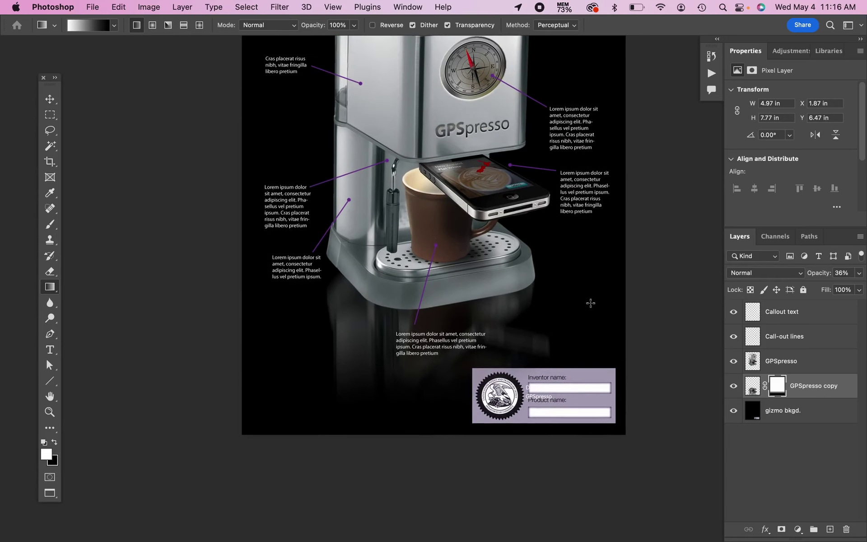
pyautogui.scroll(2, 591, 304)
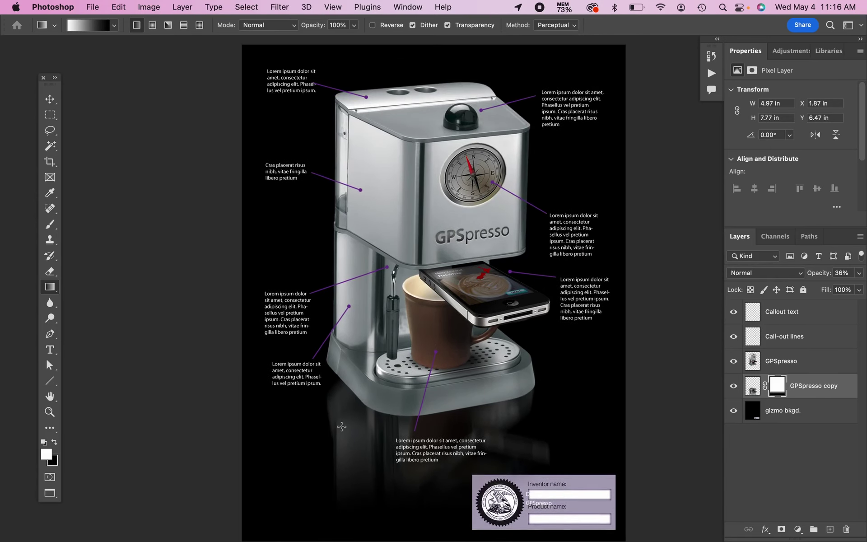